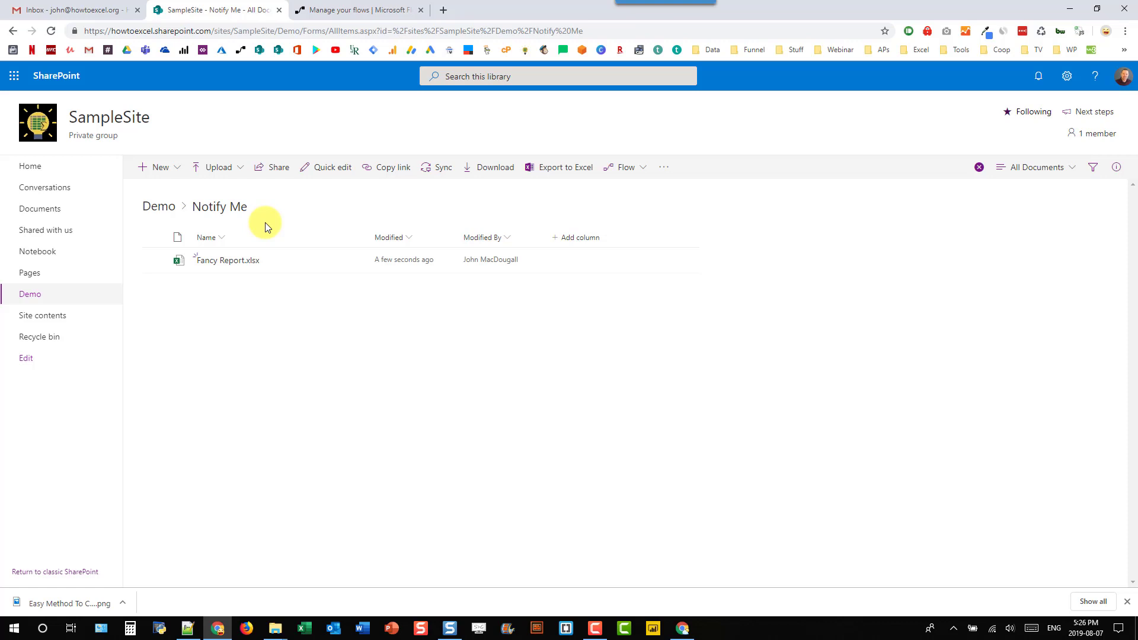
Step: Create a blank automated flow using the SharePoint 'When a file is created or modified' trigger
left_click(367, 9)
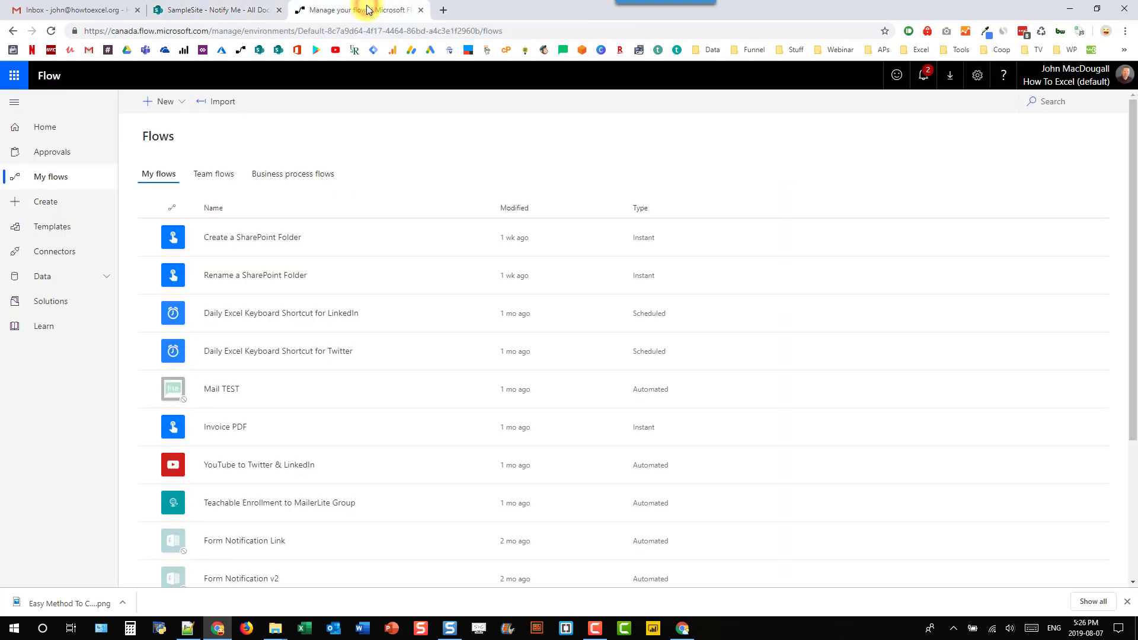
left_click(171, 104)
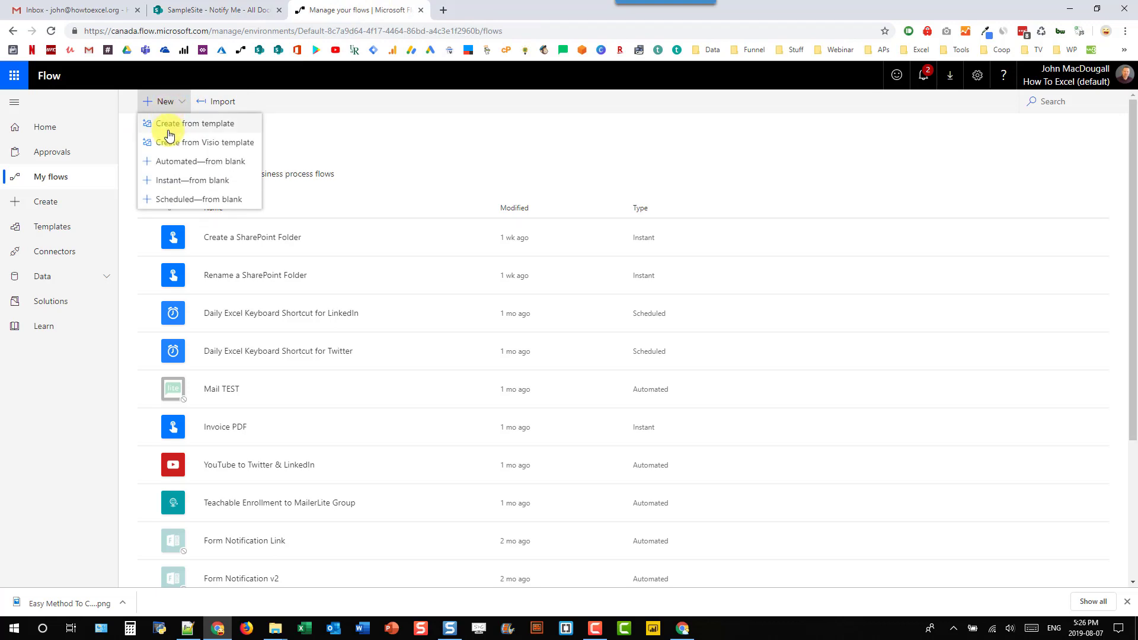
left_click(170, 160)
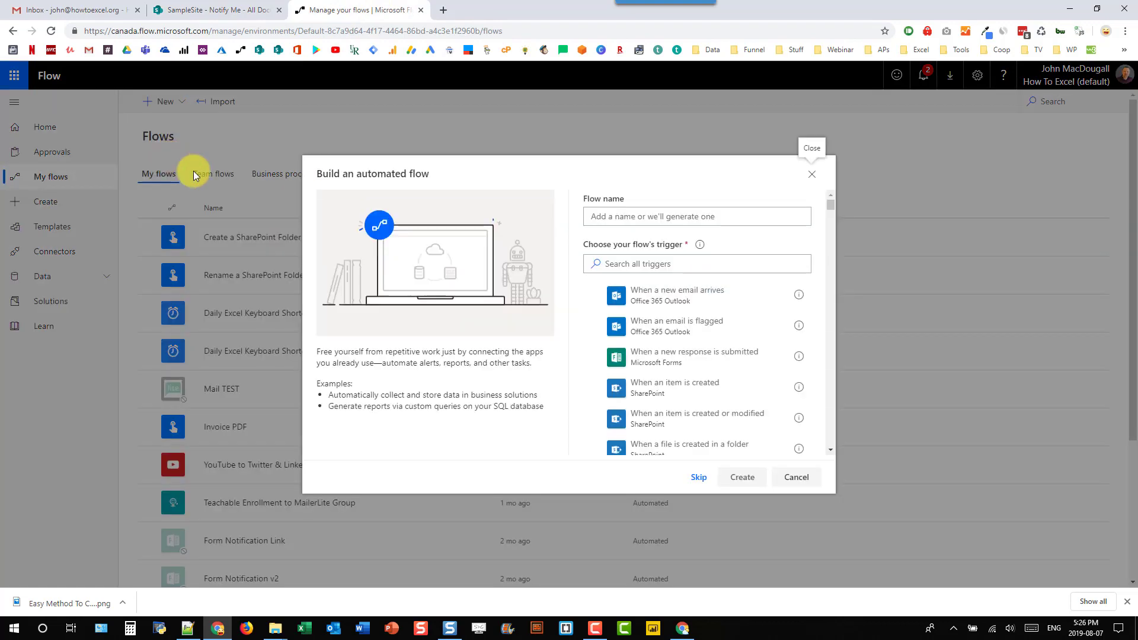
left_click(629, 264)
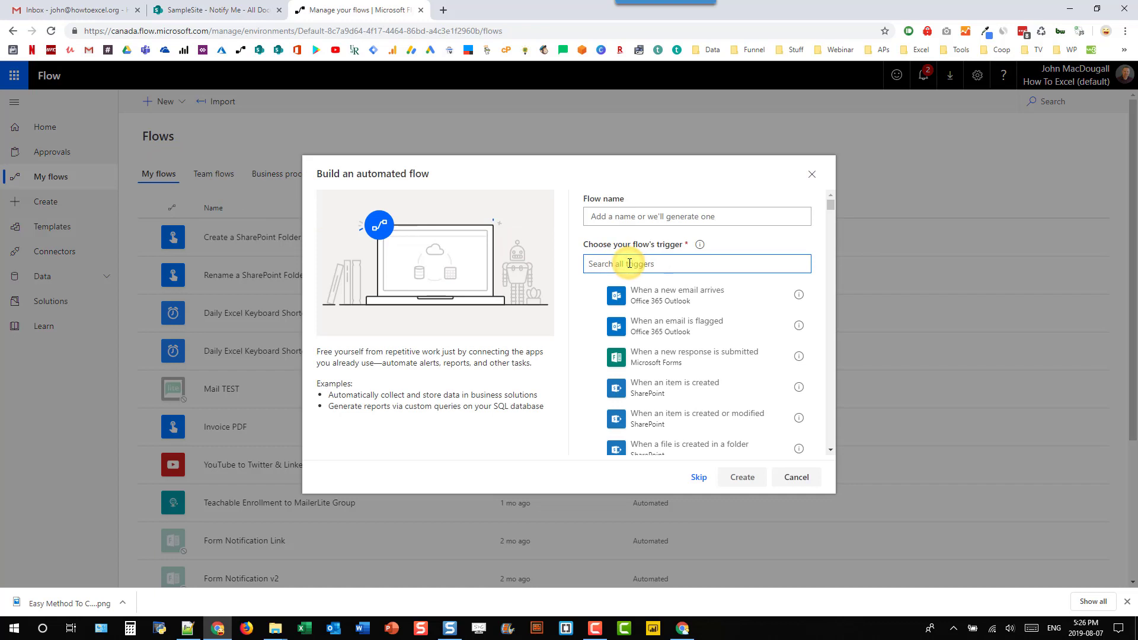
type("Share")
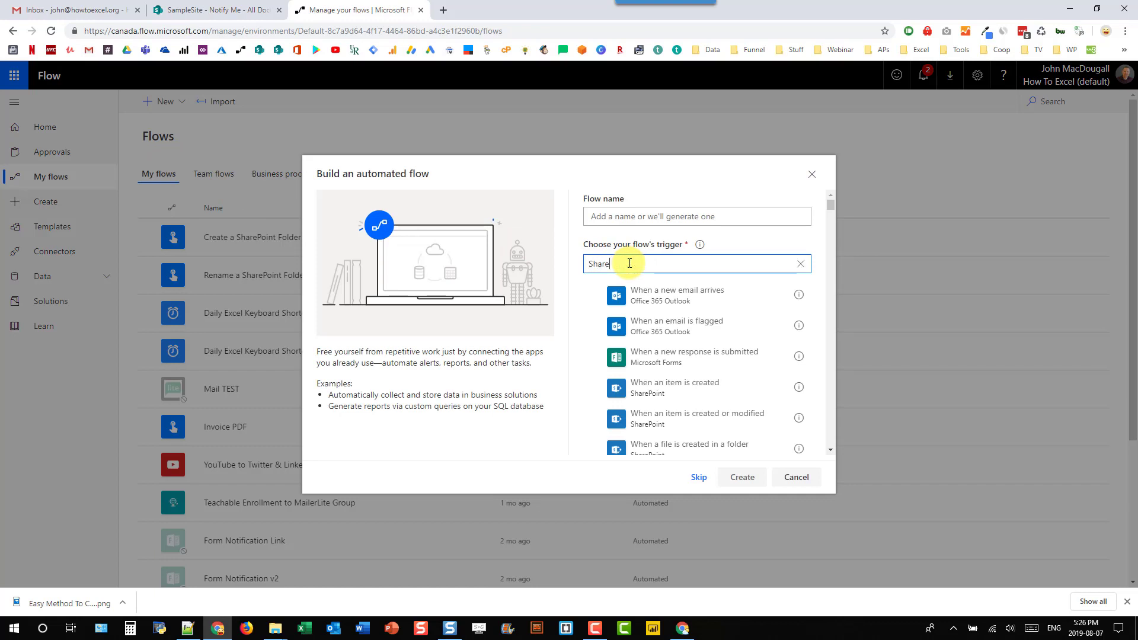
type("point")
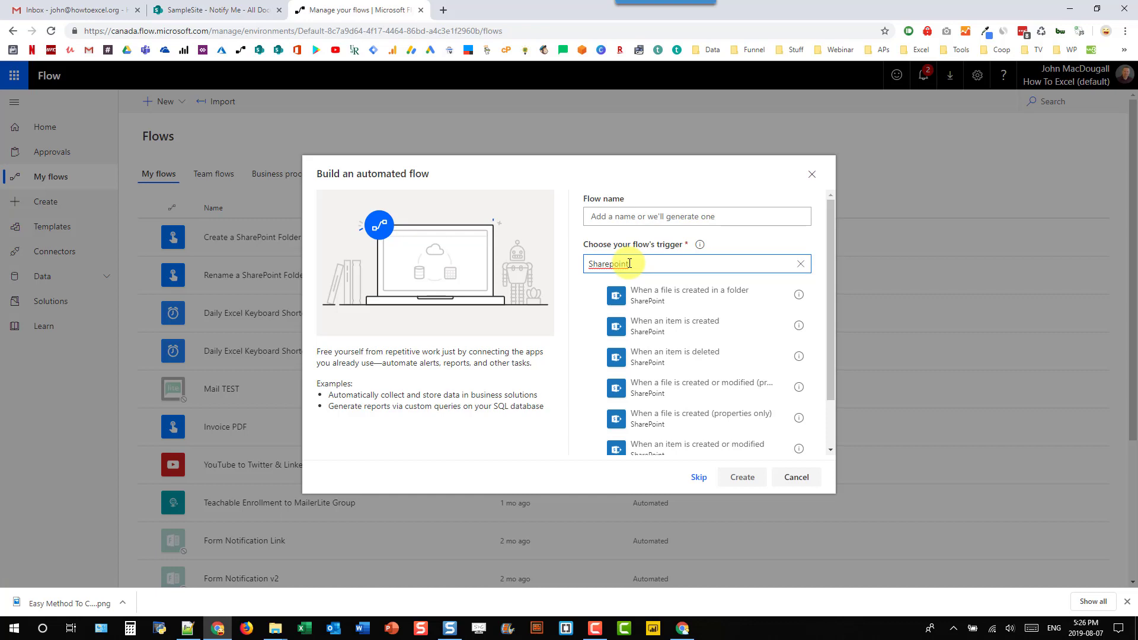
left_click(645, 386)
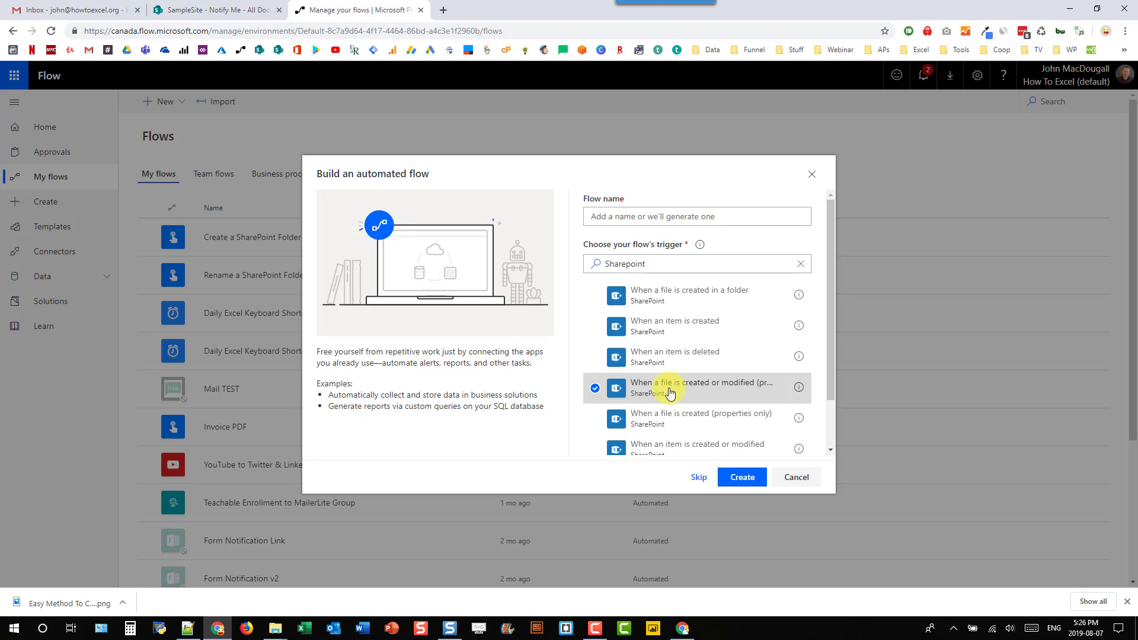
left_click(742, 477)
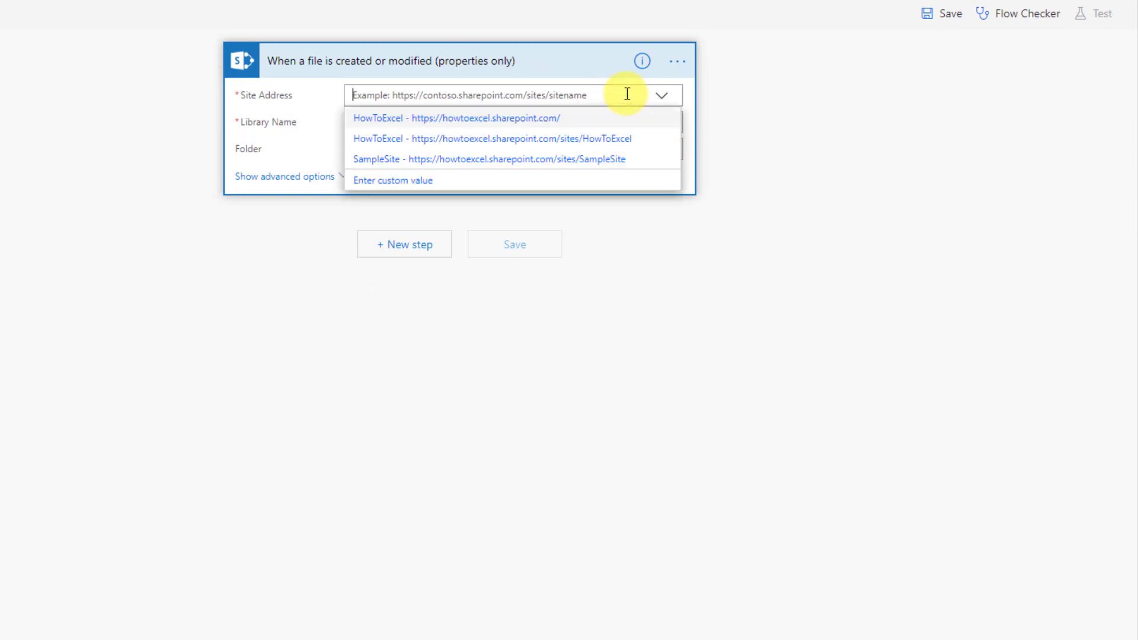
Step: Point the trigger at site SampleSite, library Demo, and folder /Demo/Notify Me
left_click(610, 159)
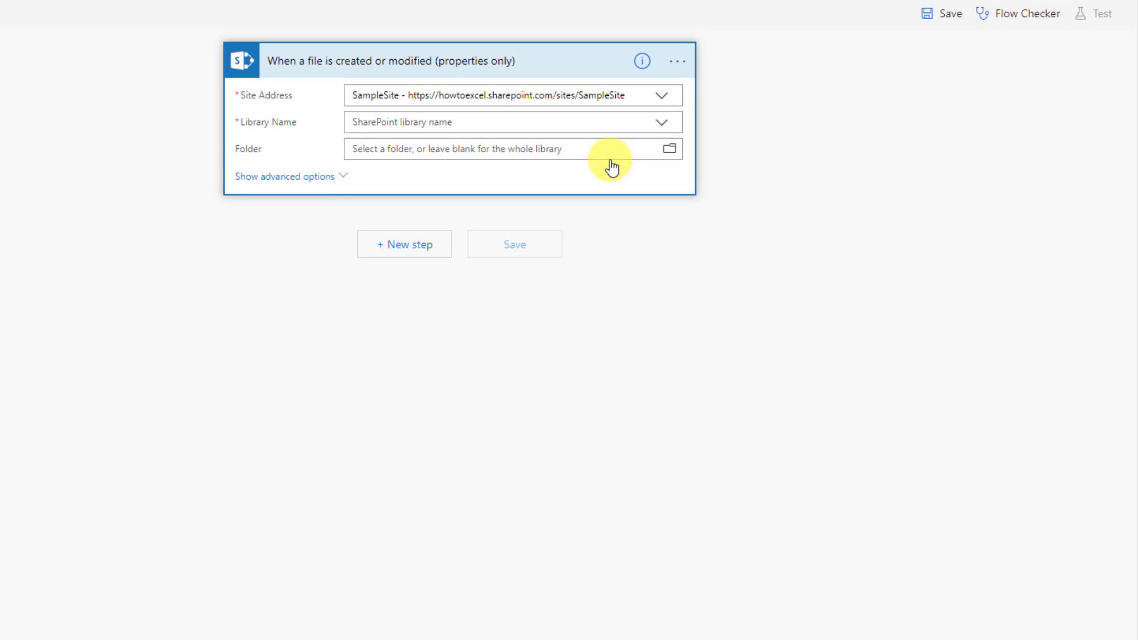
left_click(660, 123)
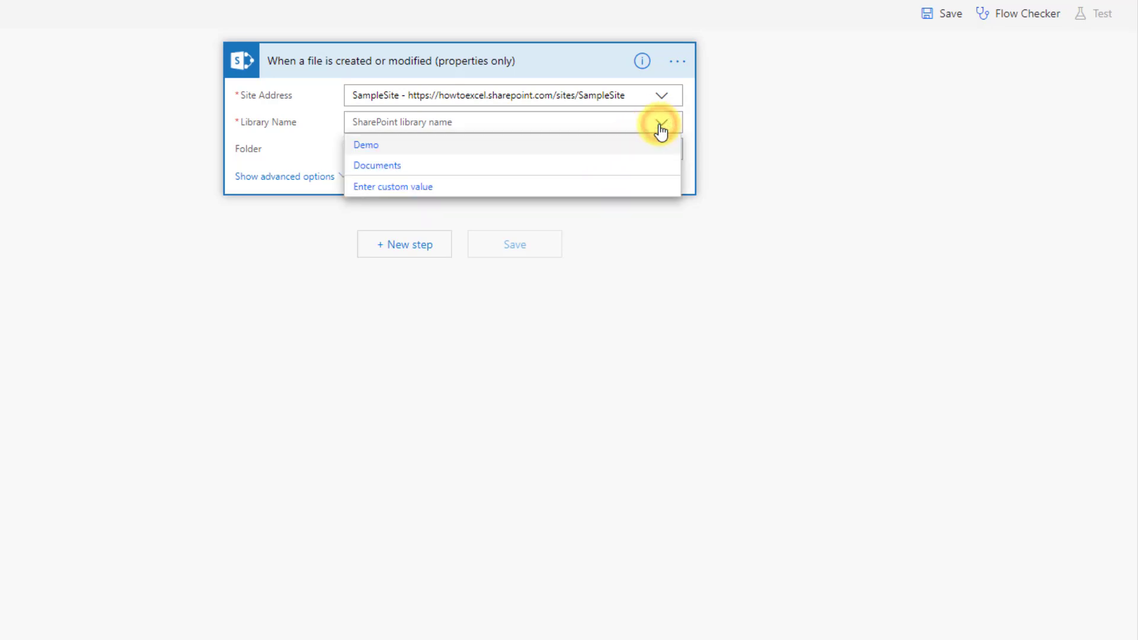
left_click(607, 148)
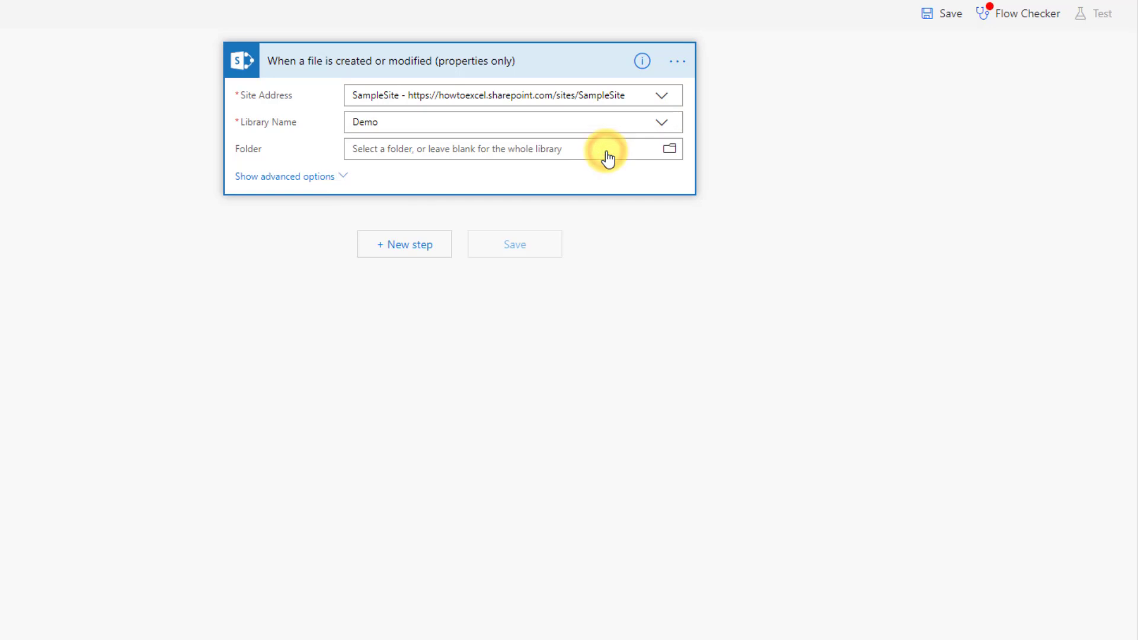
left_click(669, 150)
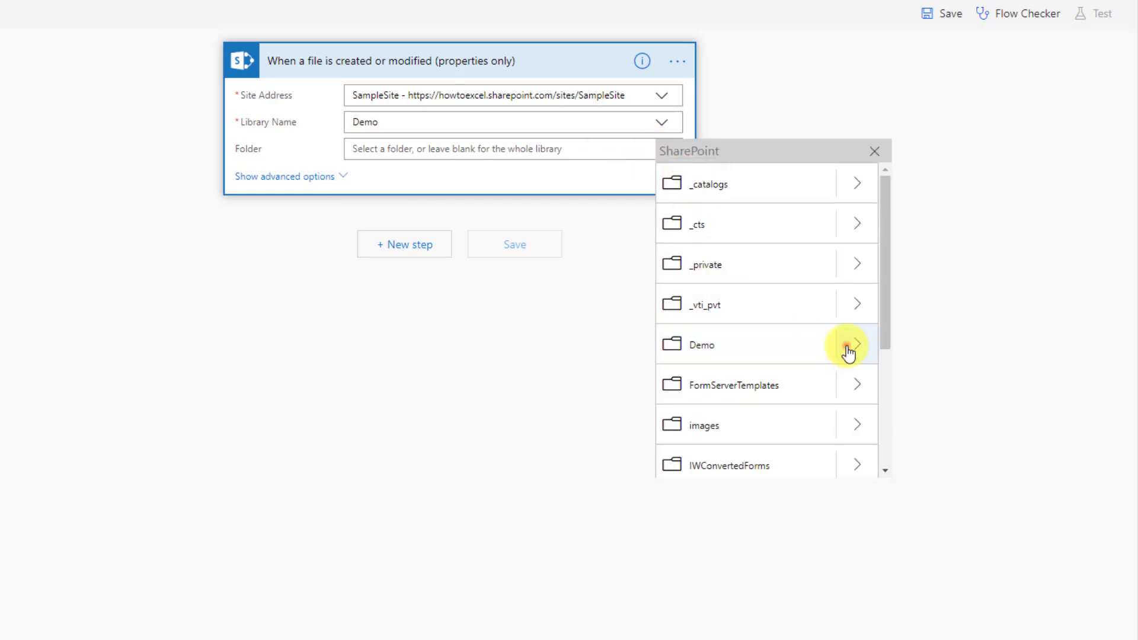
left_click(848, 349)
left_click(766, 225)
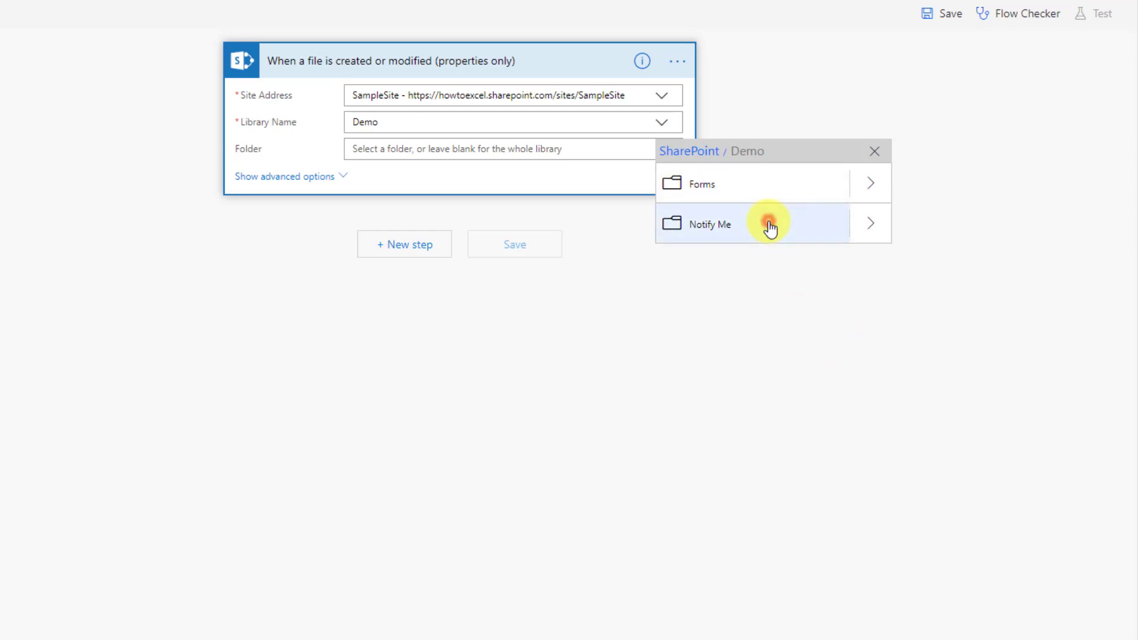
Step: Add the Office 365 Outlook 'Send an email' action as the next step
left_click(397, 249)
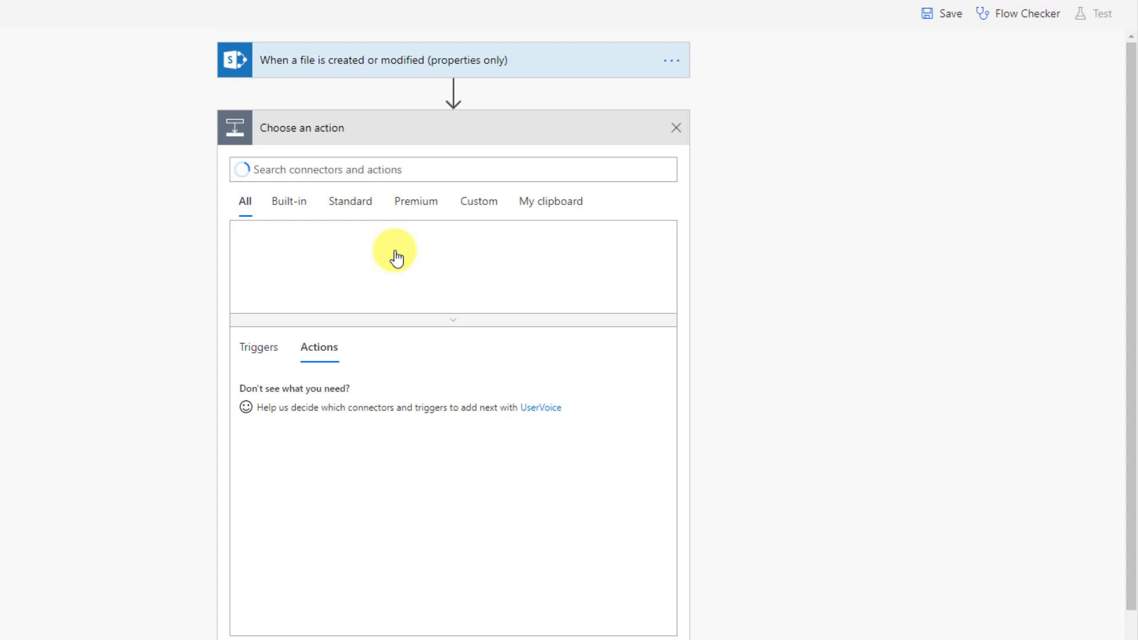
left_click(377, 170)
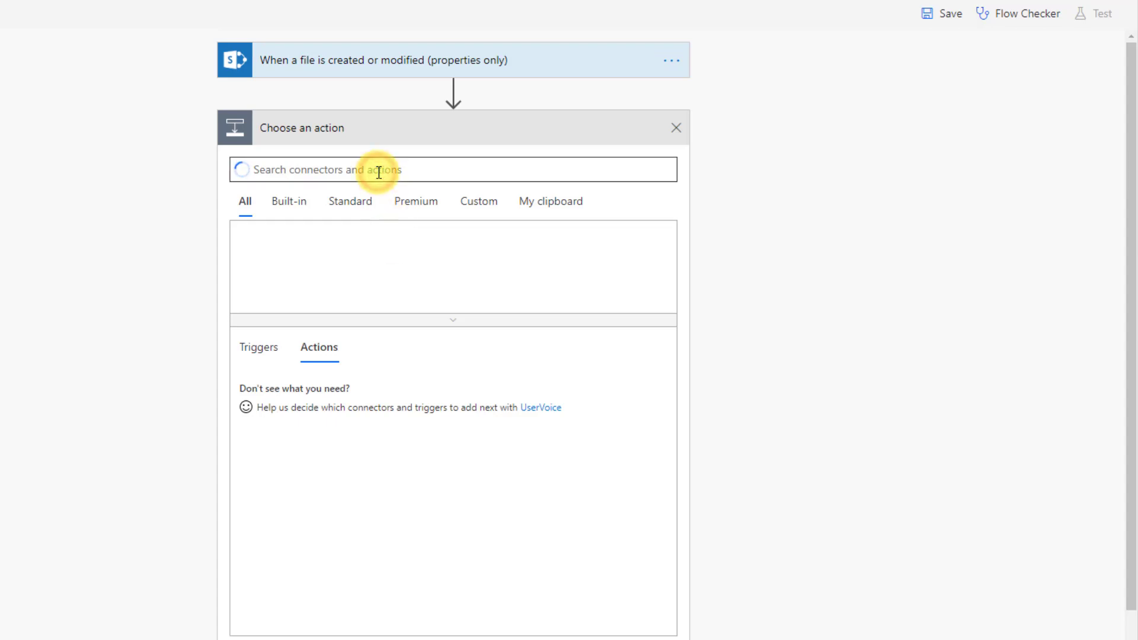
type("Email")
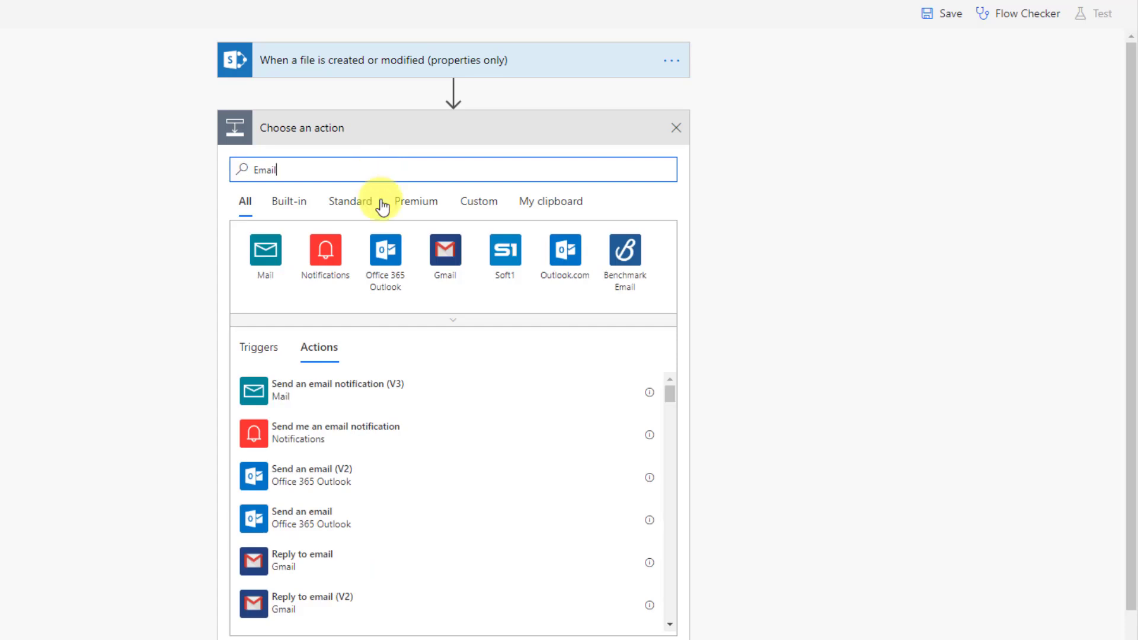
left_click(386, 251)
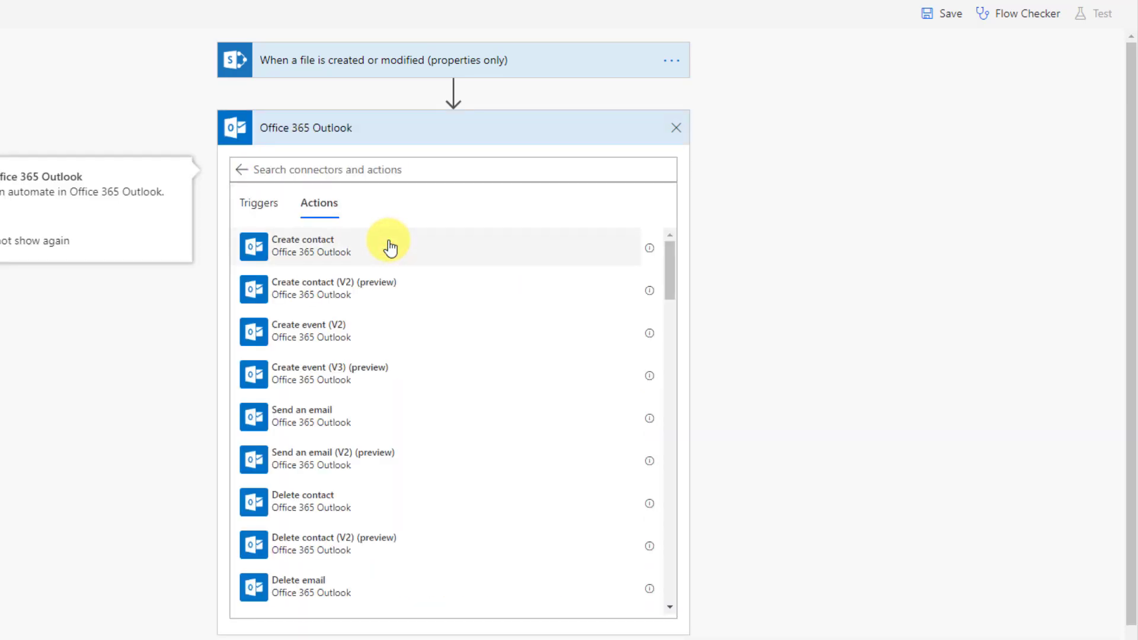
left_click(358, 419)
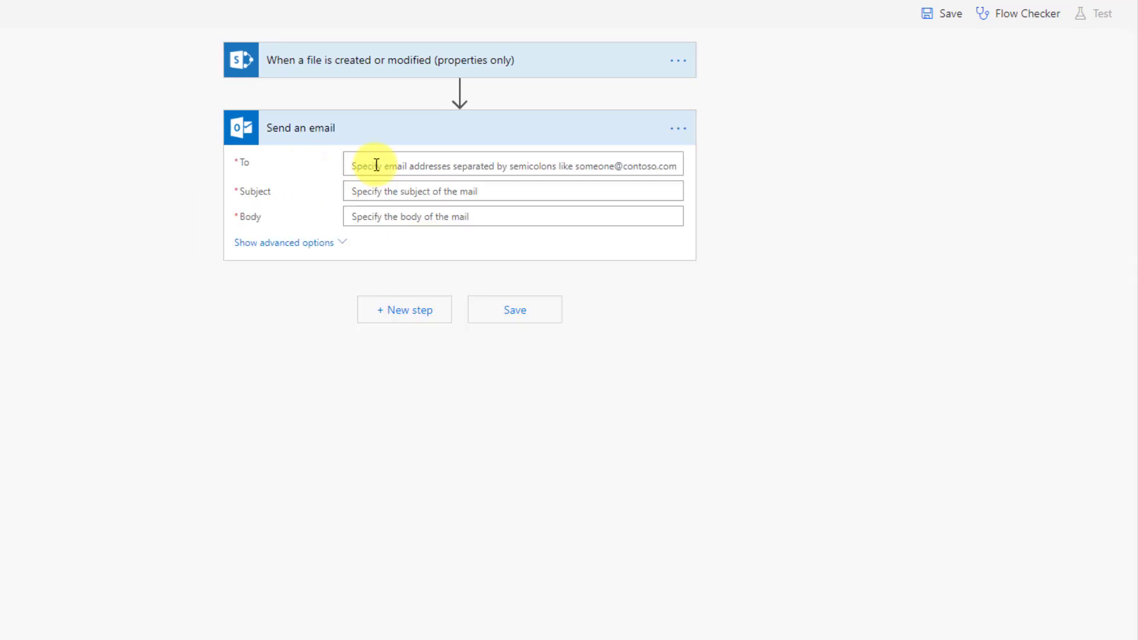
Step: Enter your own email address in To, and set Subject to 'File name with extension' plus 'was modified!'
left_click(377, 164)
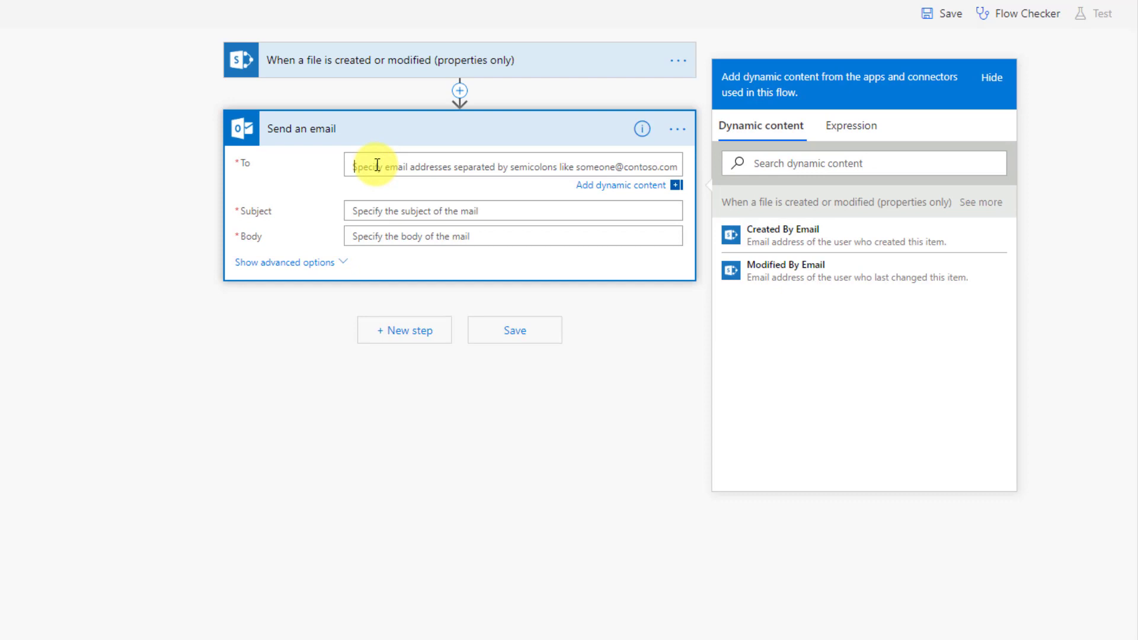
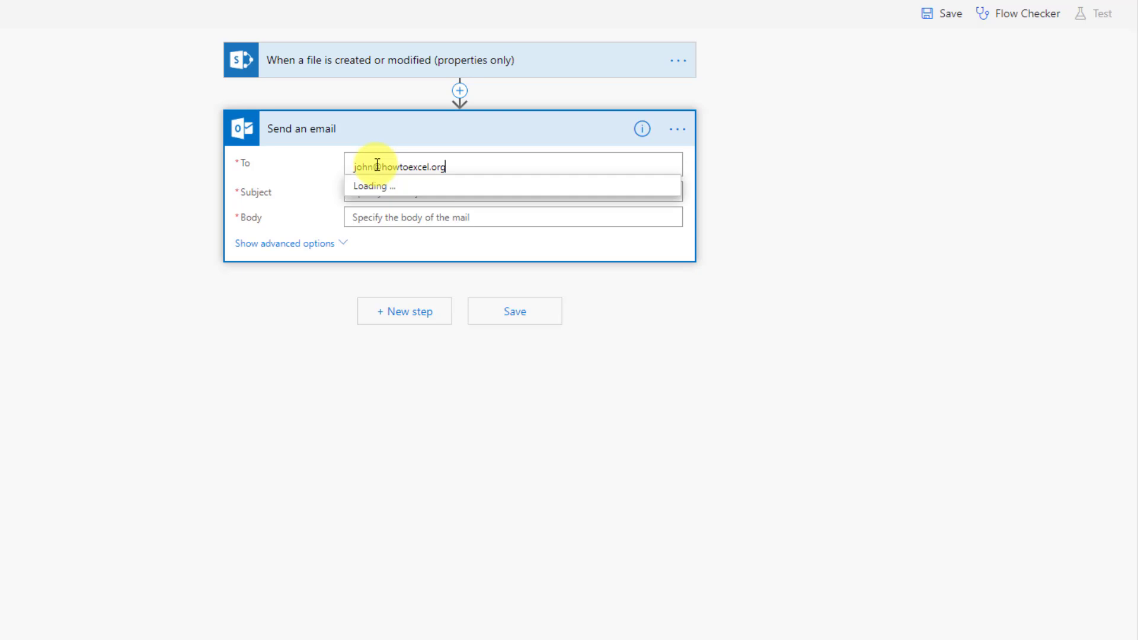
left_click(313, 189)
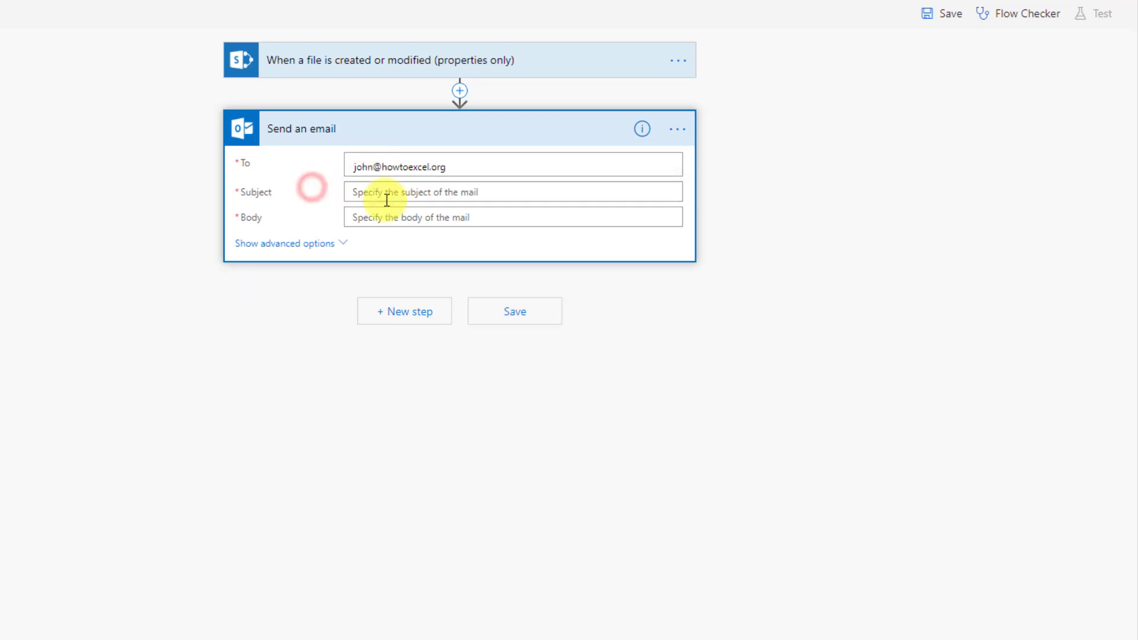
left_click(386, 198)
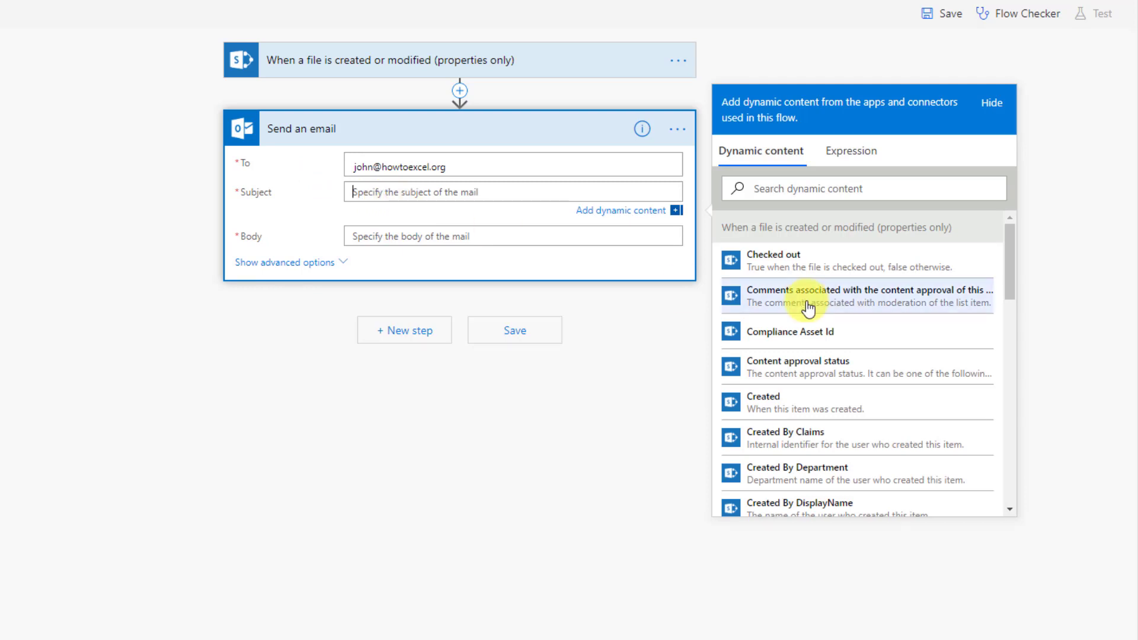
scroll(803, 308, "down", 4)
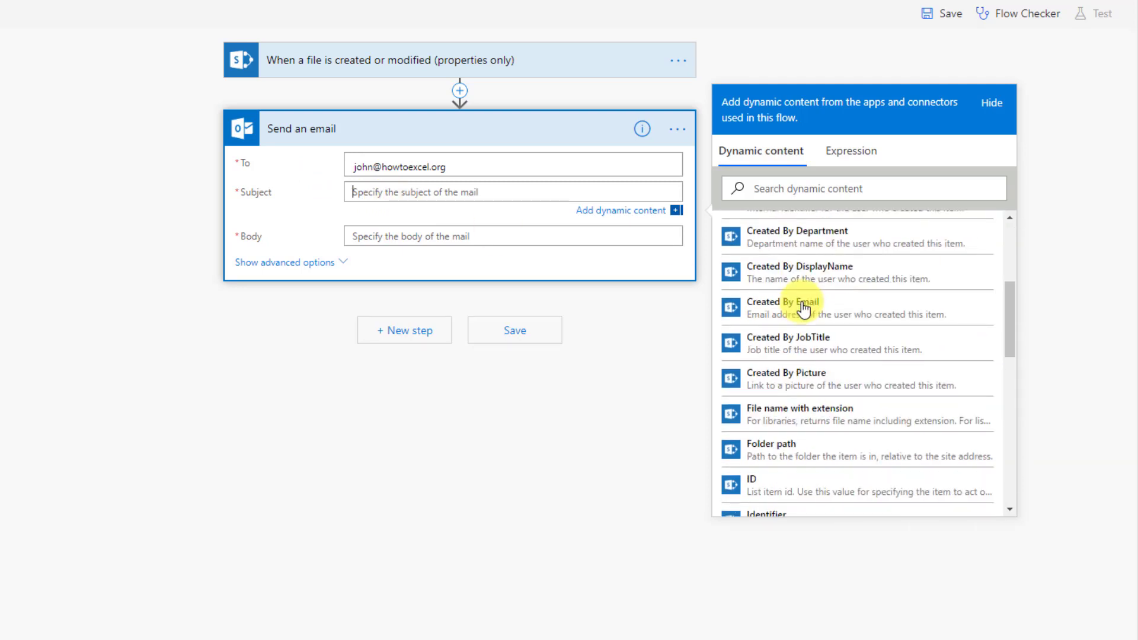
left_click(797, 418)
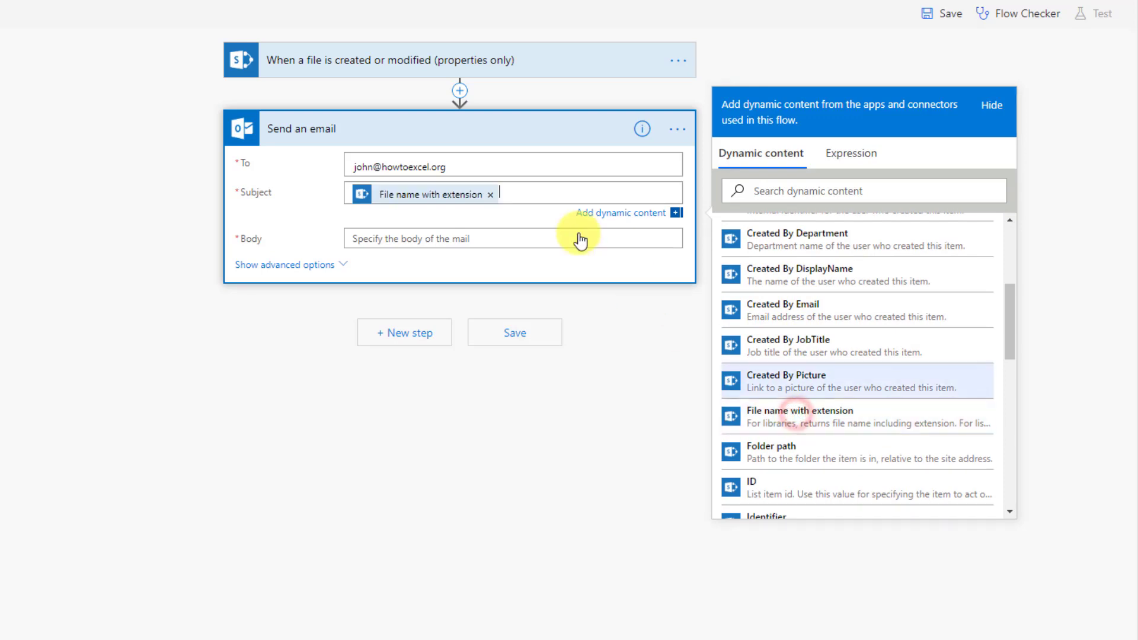
left_click(533, 195)
type("w")
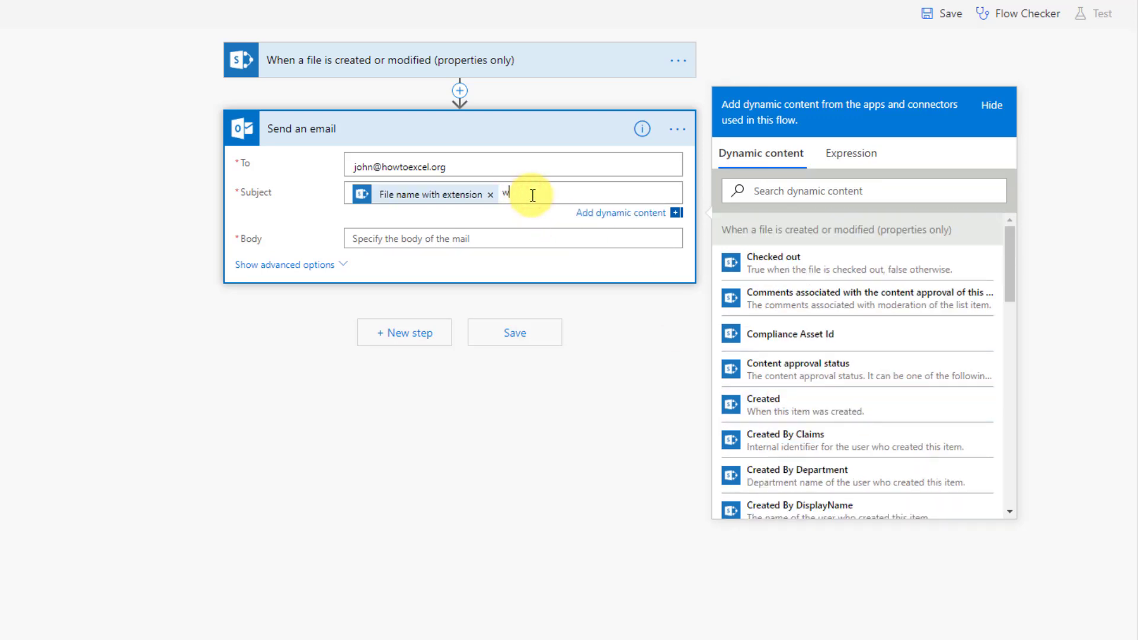
type("as modified!")
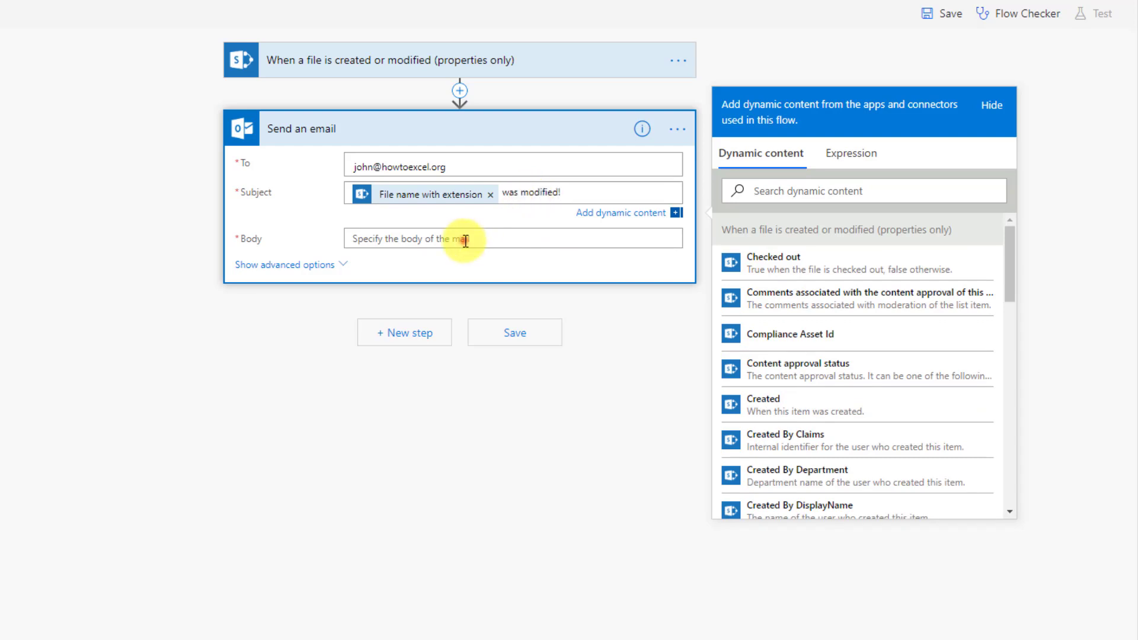
Step: Start the email body with 'File name with extension' followed by 'was modified by'
left_click(463, 240)
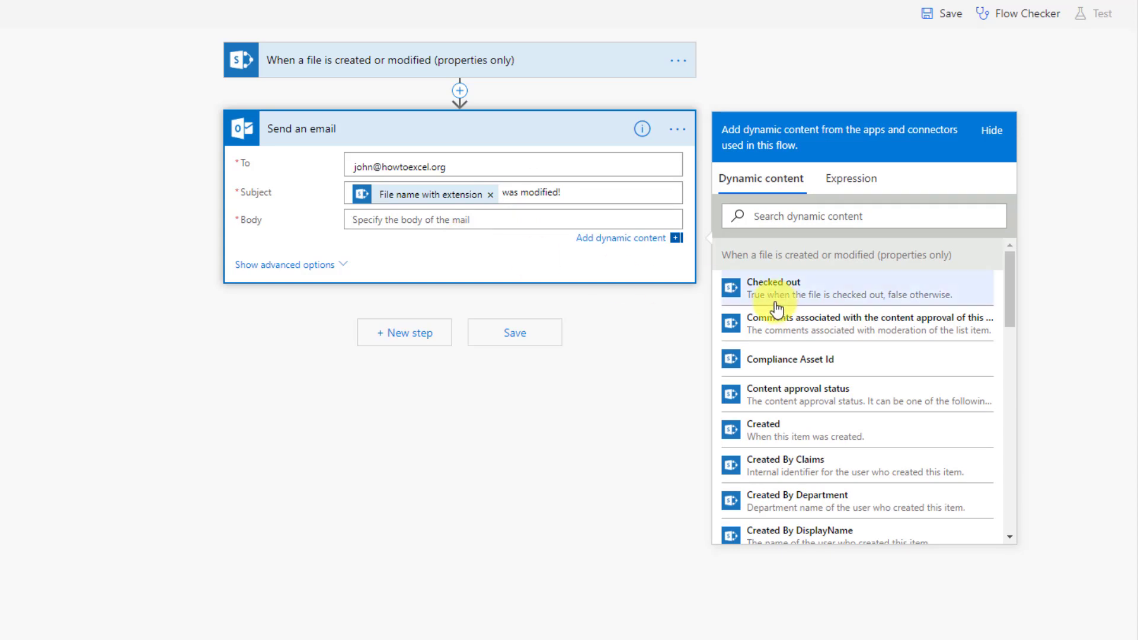
scroll(776, 315, "down", 3)
scroll(778, 321, "down", 3)
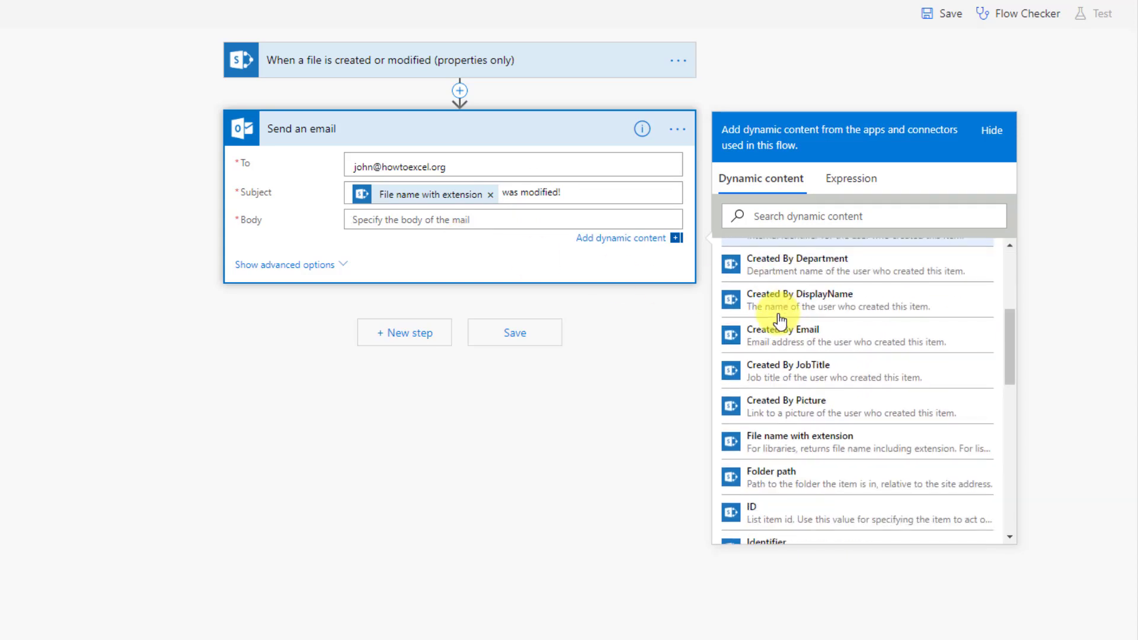
left_click(783, 429)
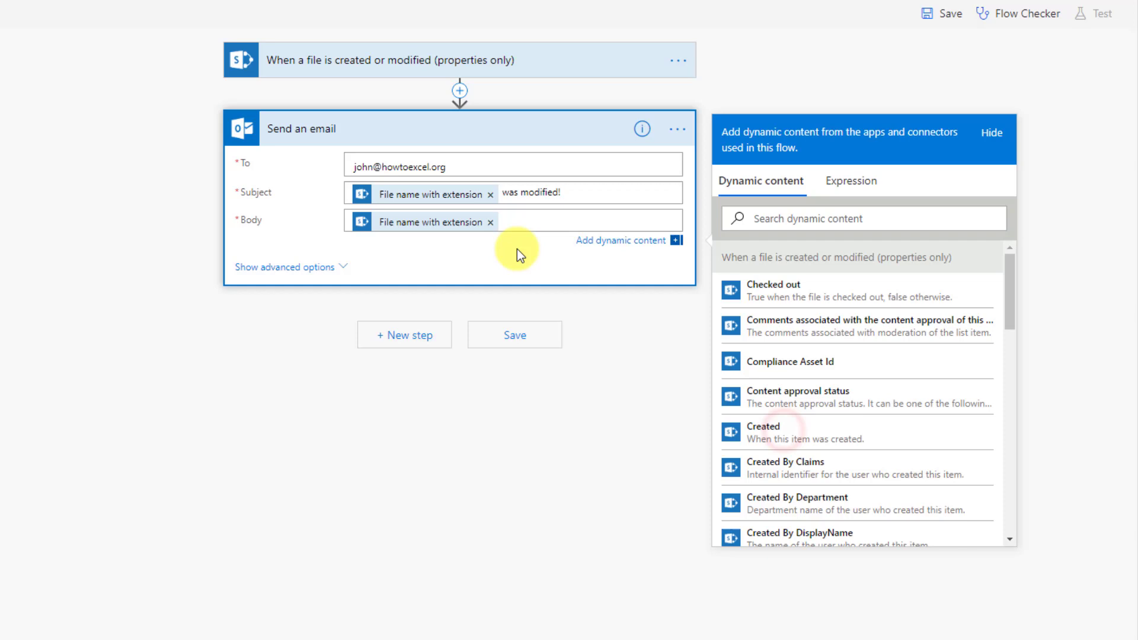
left_click(516, 220)
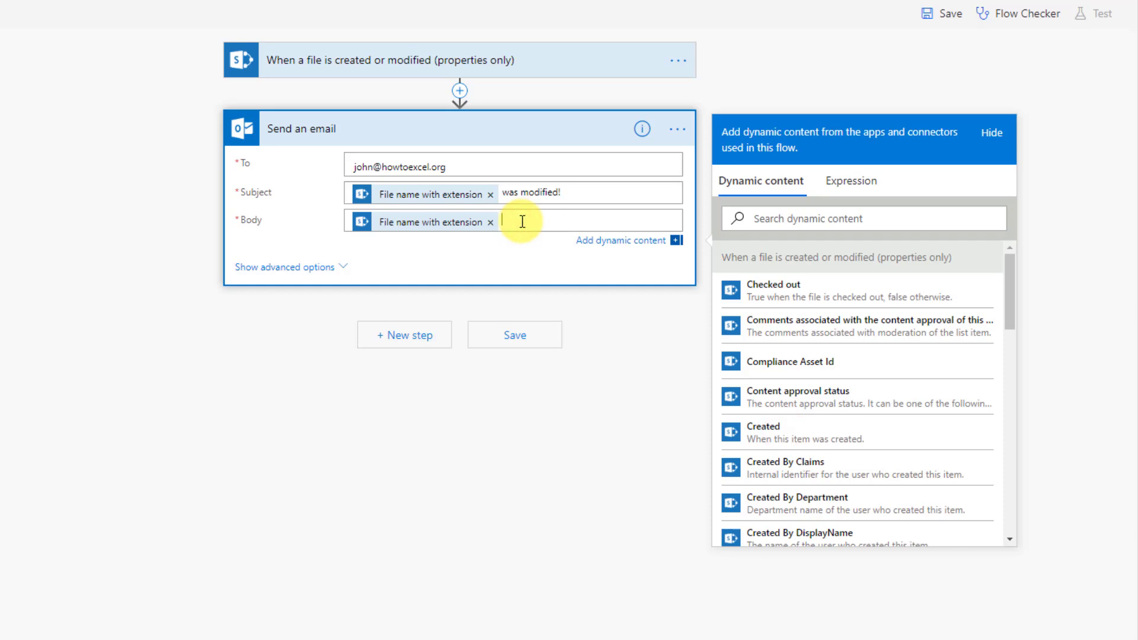
type("was modified by")
Step: Append 'Modified By DisplayName', a period, a new line, and 'Link to item' to the body
scroll(778, 341, "down", 1)
scroll(780, 344, "down", 5)
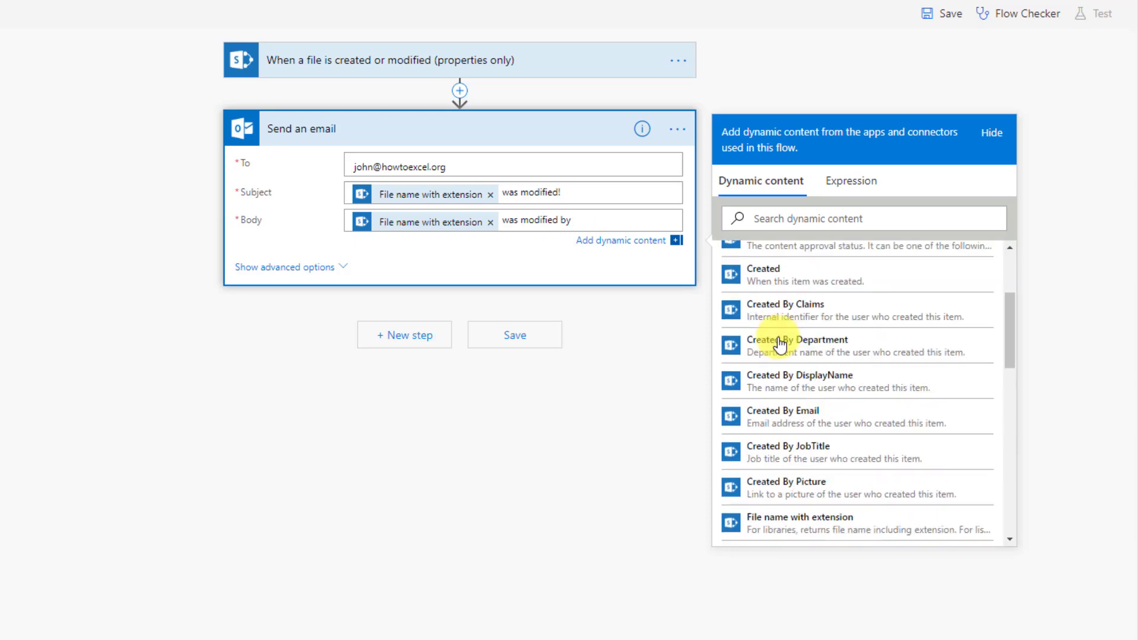
scroll(779, 341, "down", 5)
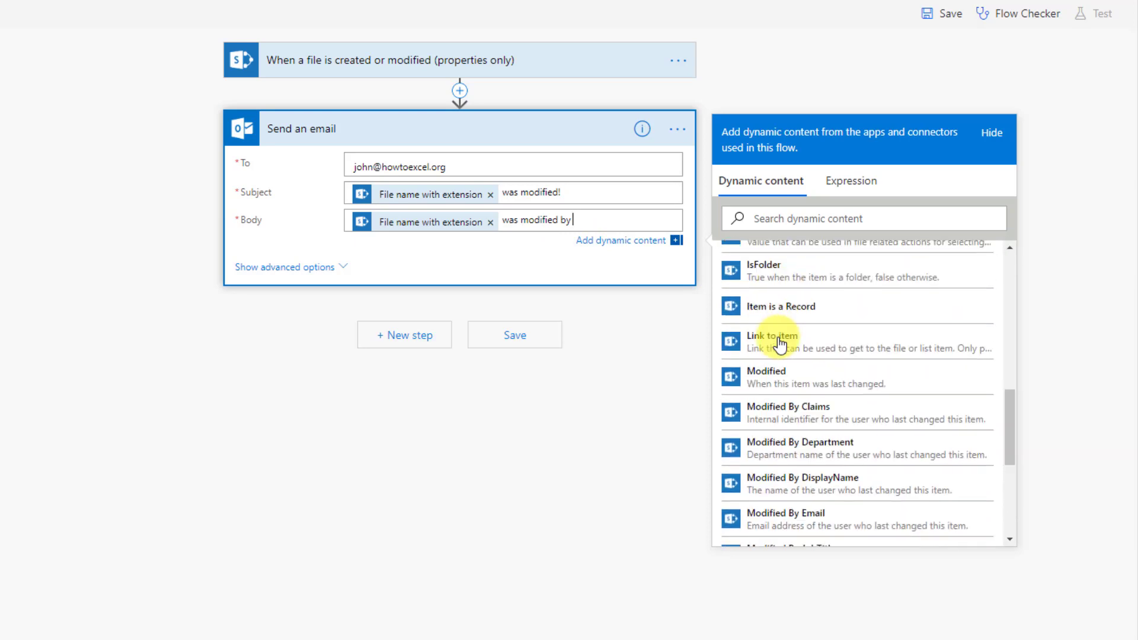
scroll(780, 338, "down", 2)
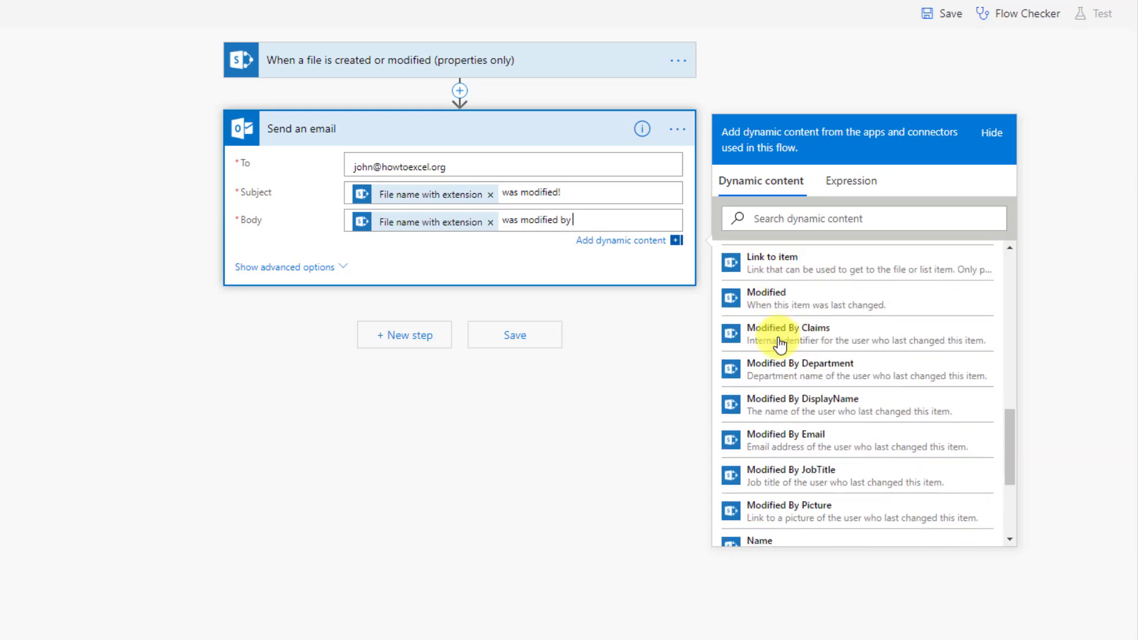
left_click(787, 399)
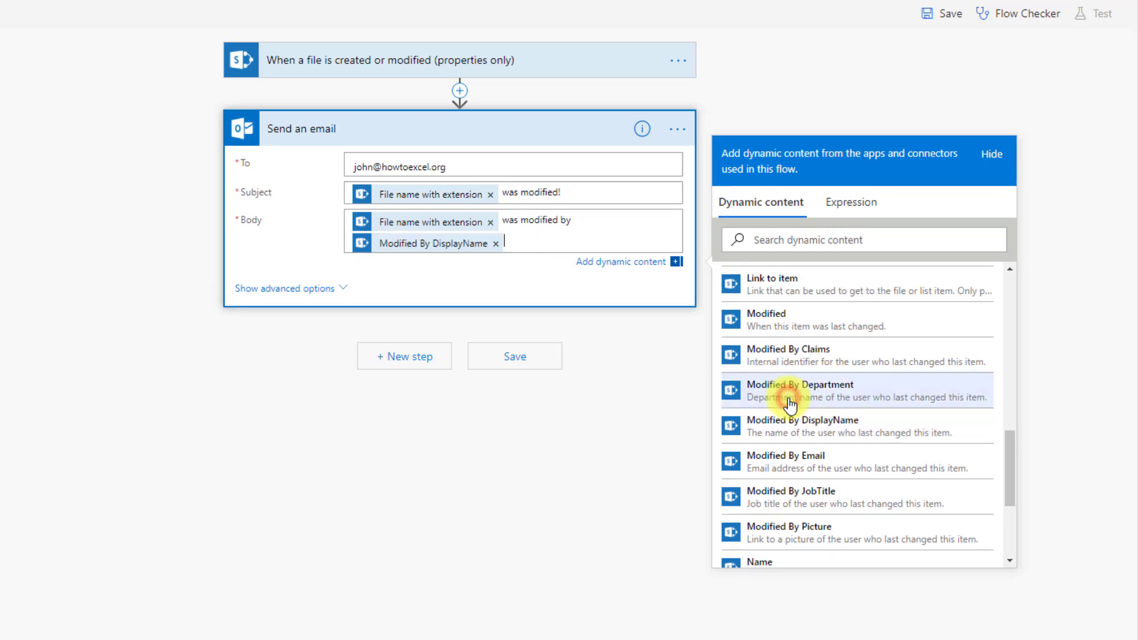
left_click(541, 246)
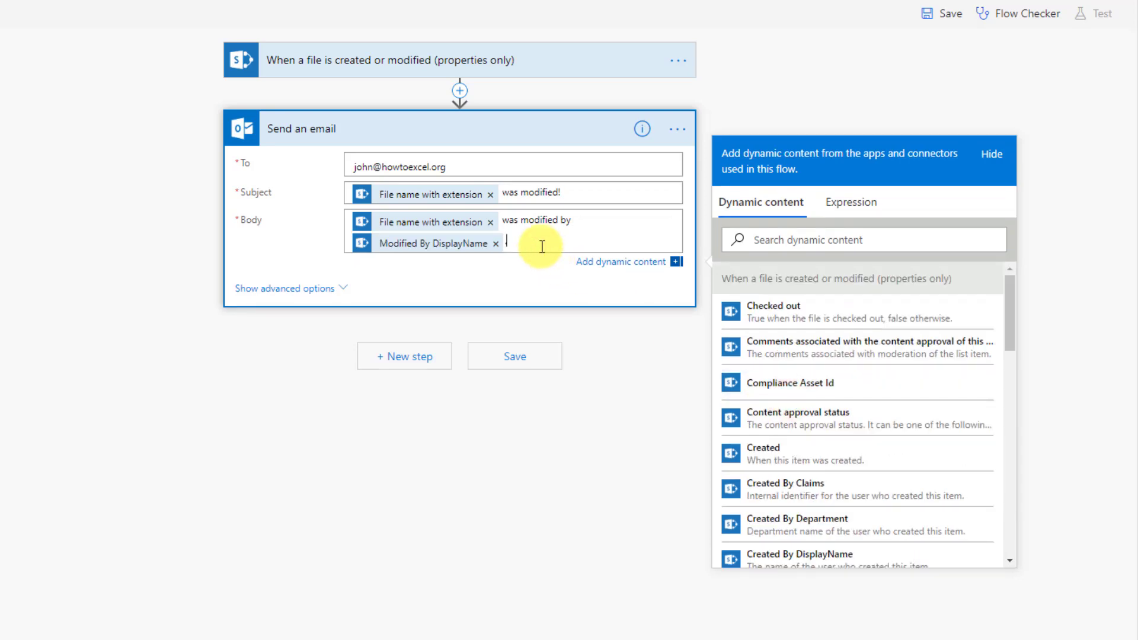
type(".")
key("Return")
key("Return")
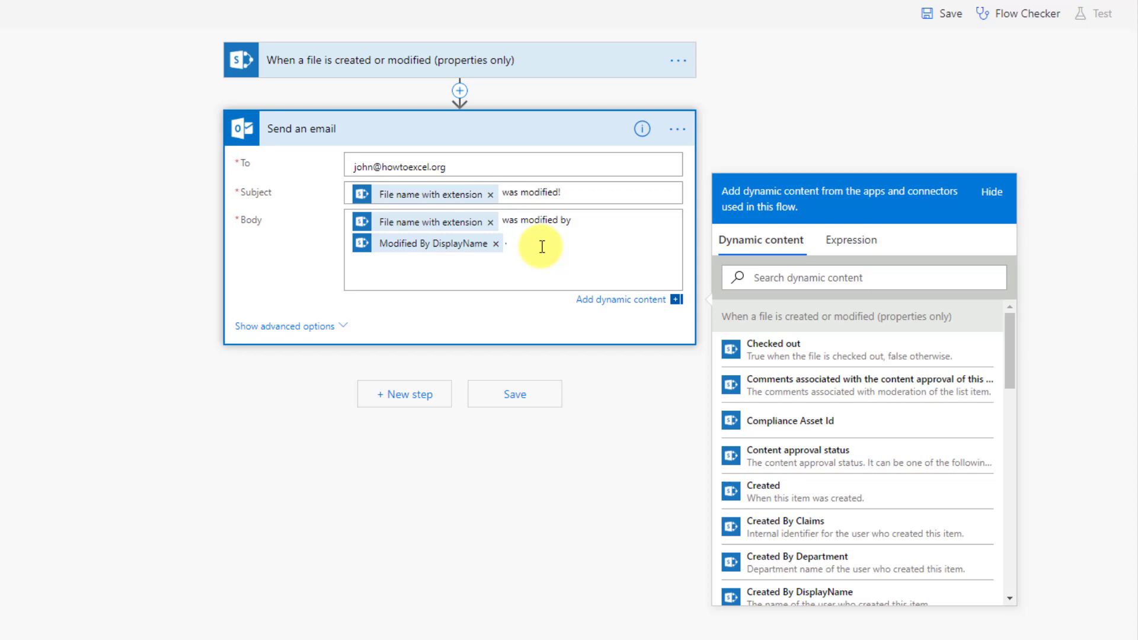
scroll(752, 376, "down", 3)
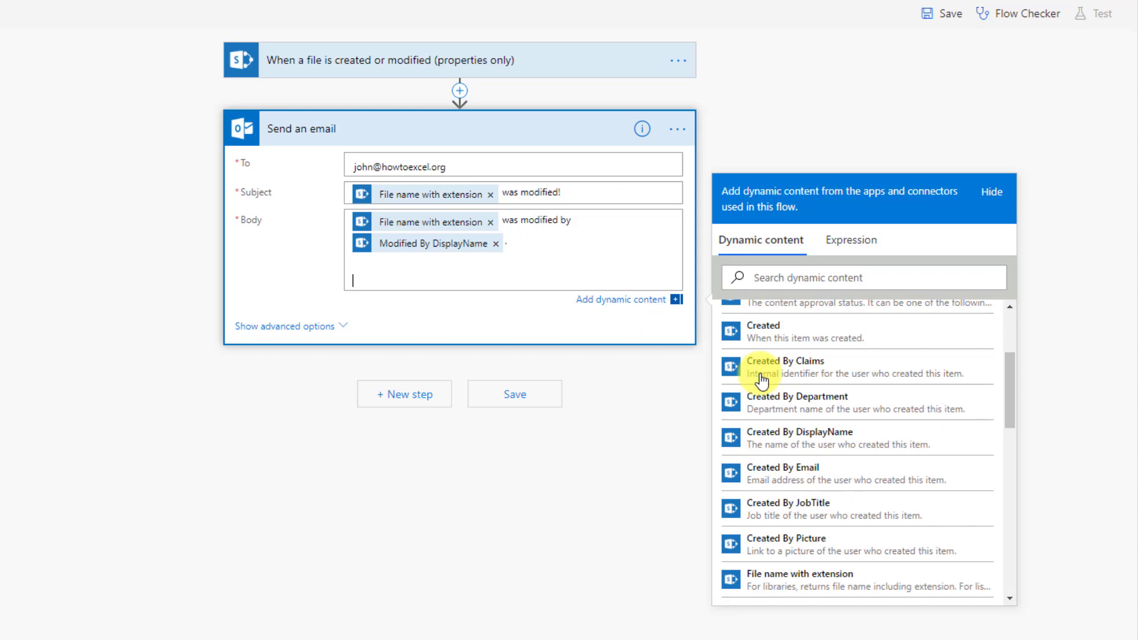
scroll(761, 381, "down", 1)
scroll(762, 381, "down", 1)
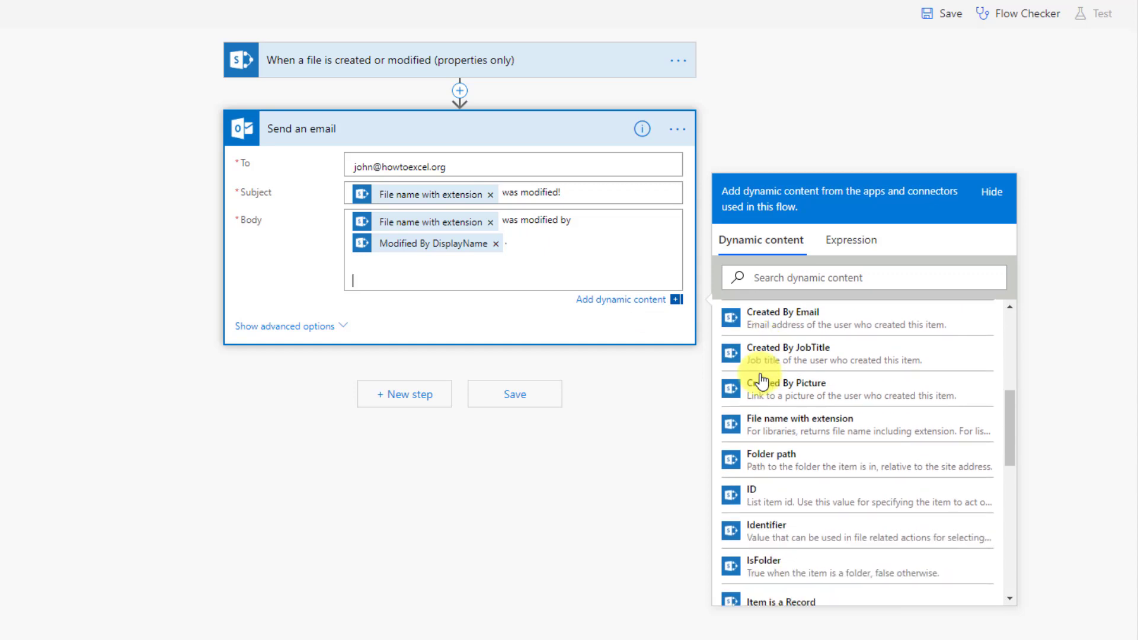
scroll(762, 381, "down", 1)
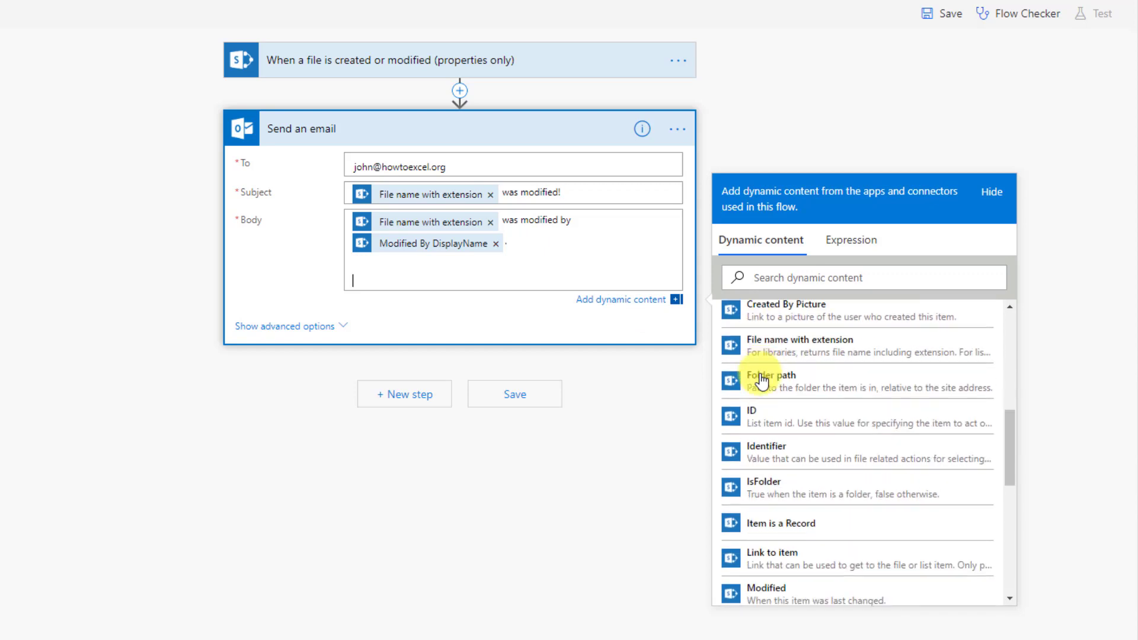
left_click(774, 557)
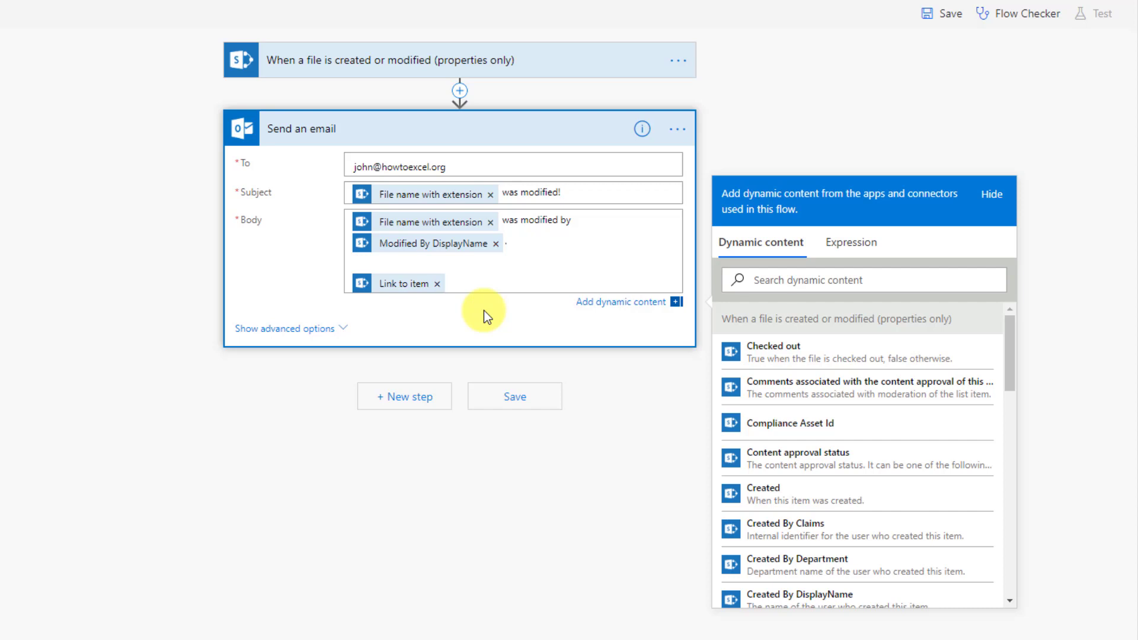
Step: Rename the flow 'Notify Me', save it, and exit the editor to its details page
left_click(512, 396)
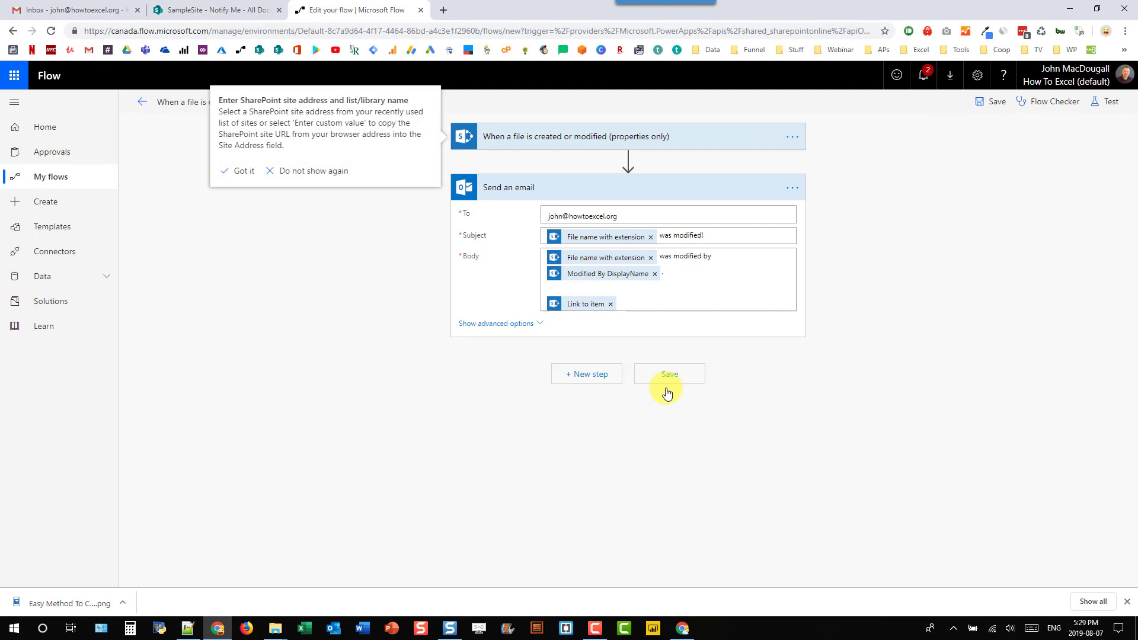
left_click(243, 169)
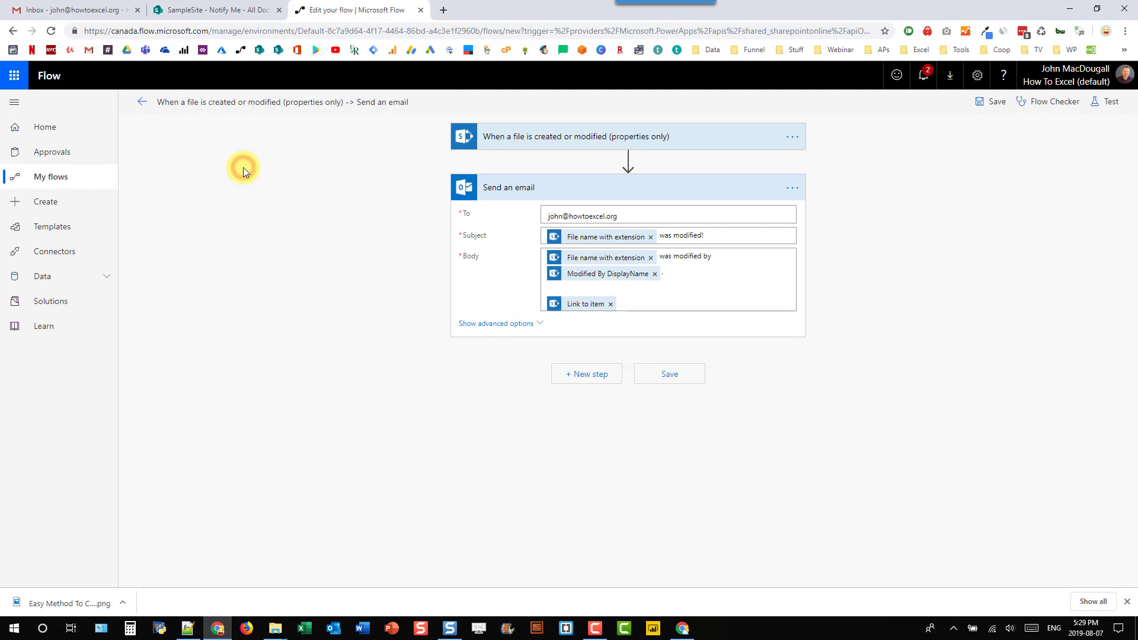
left_click(242, 105)
triple_click(243, 104)
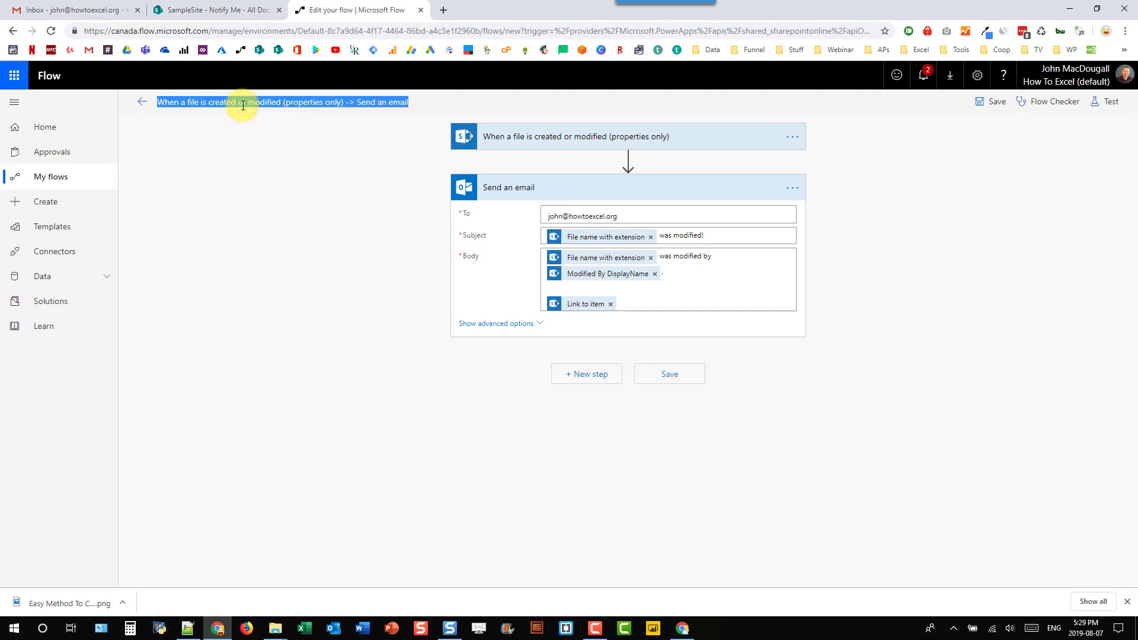
type("Notify Me")
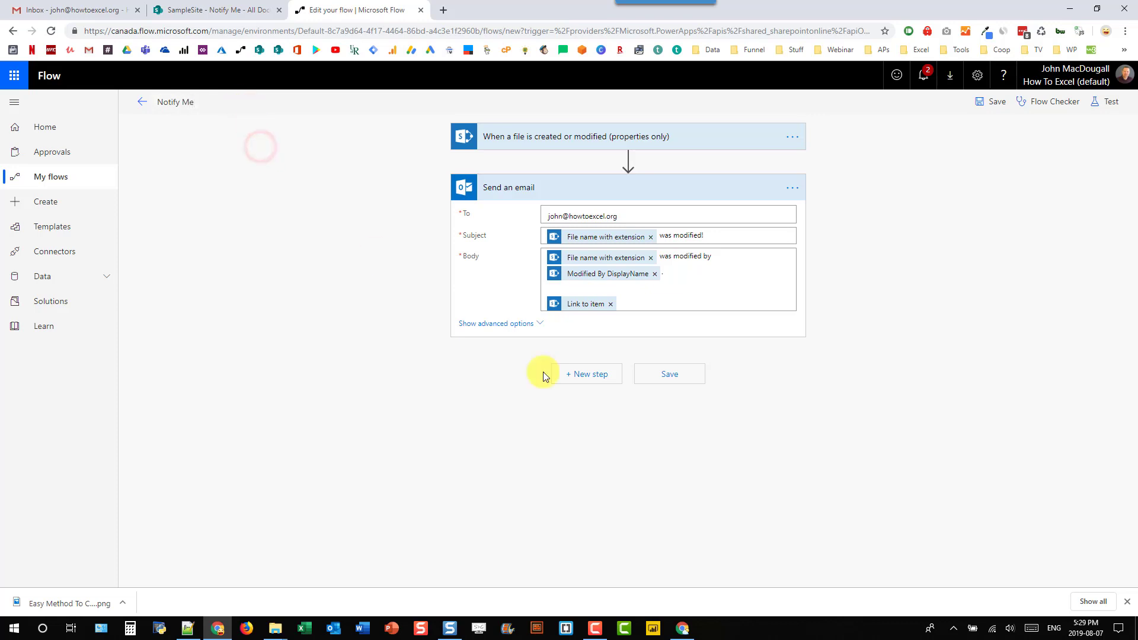
left_click(669, 373)
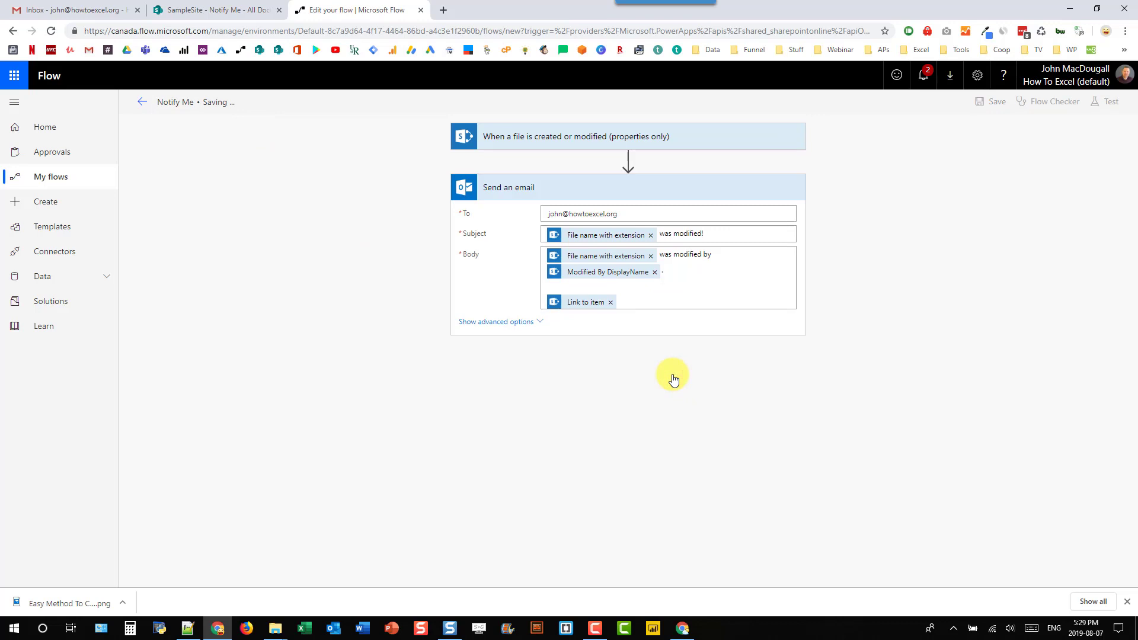
left_click(142, 102)
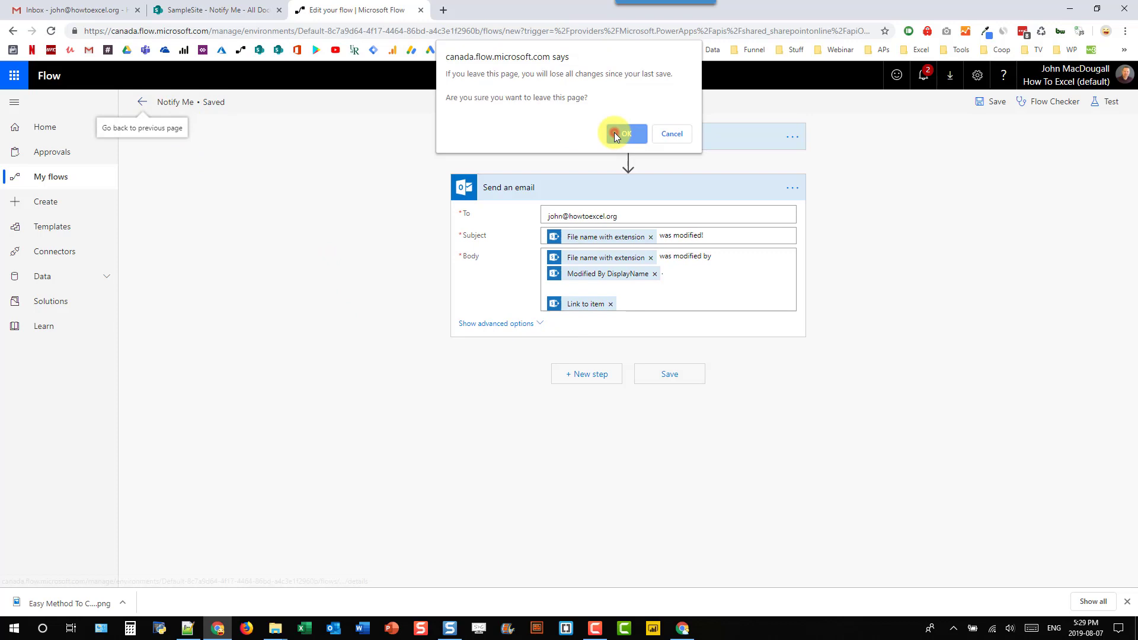
left_click(616, 134)
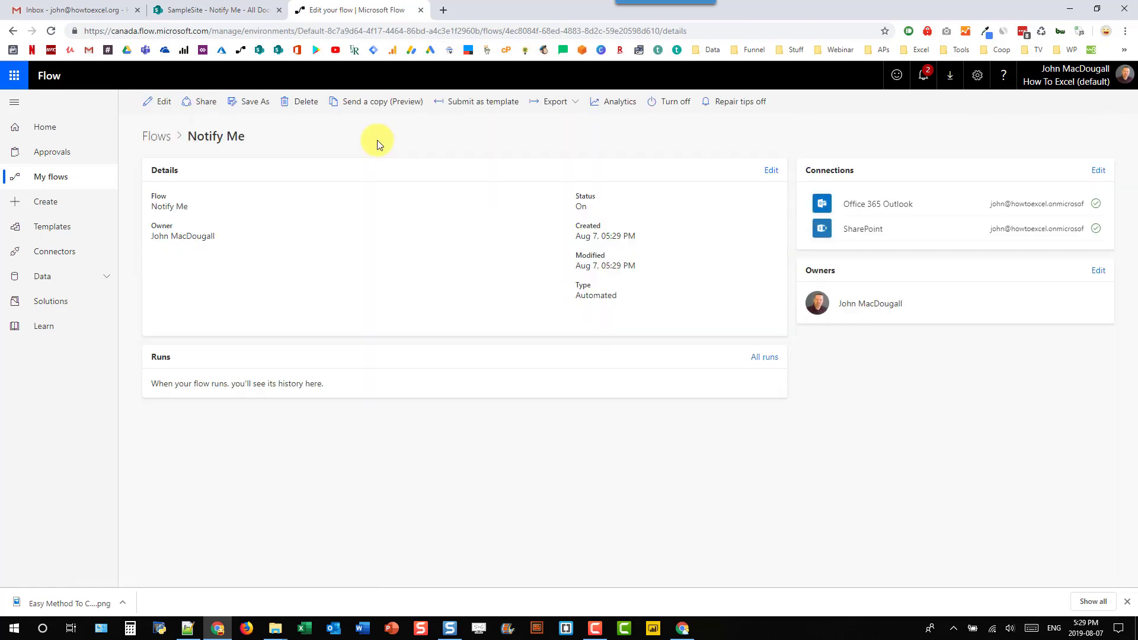
Step: Enter 40000 in cell D7 of Fancy Report for 2017 Widget Sales, then close the workbook
left_click(232, 13)
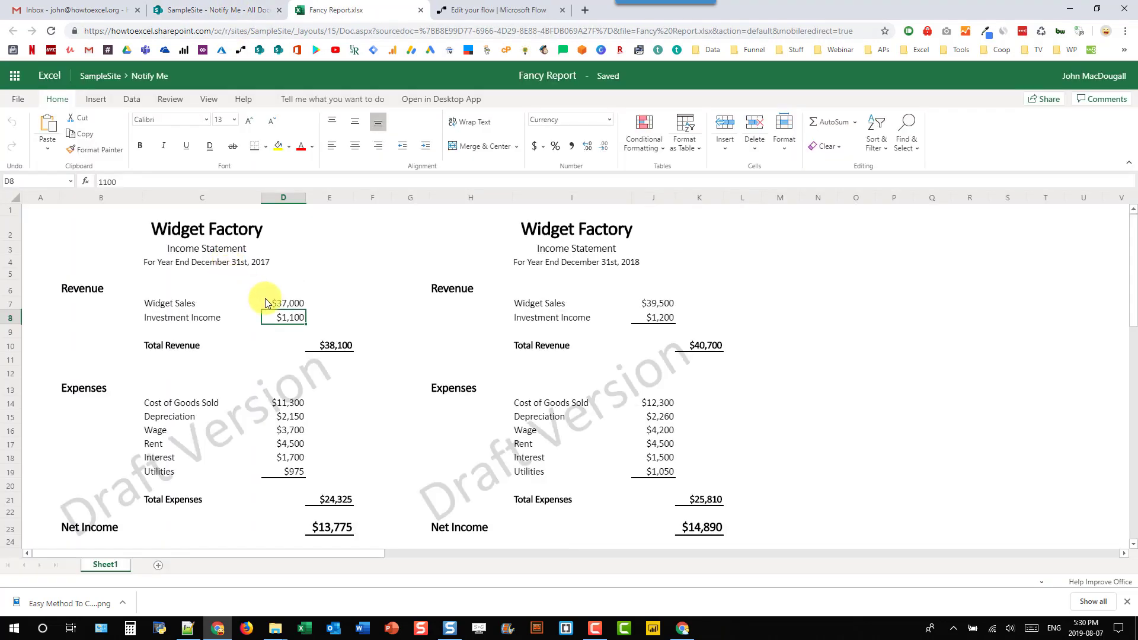
left_click(288, 305)
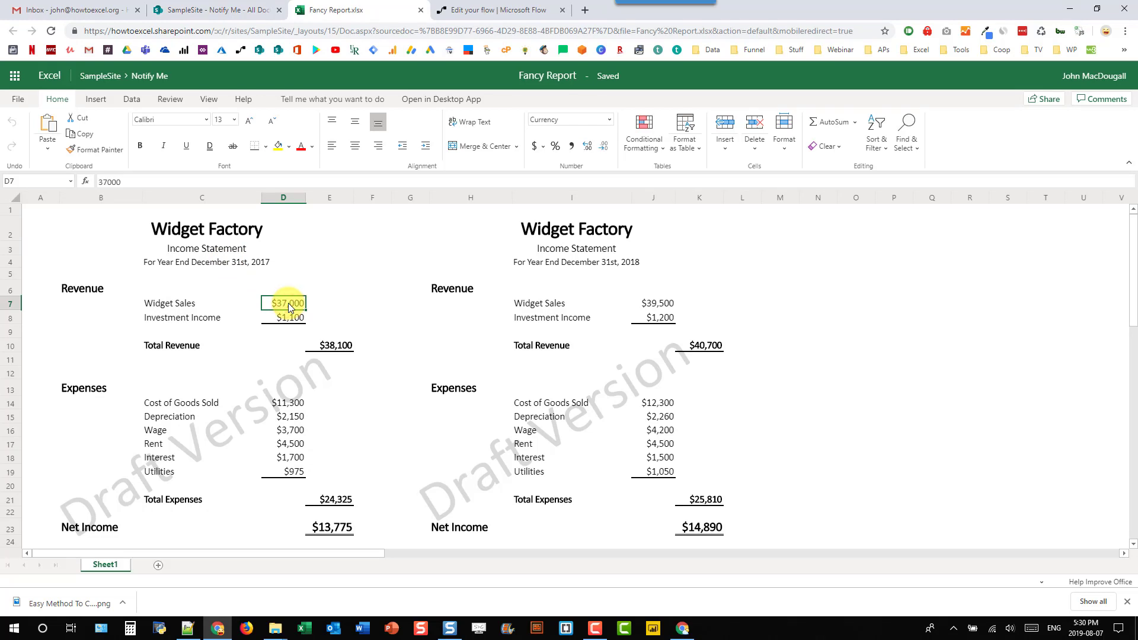
type("40000")
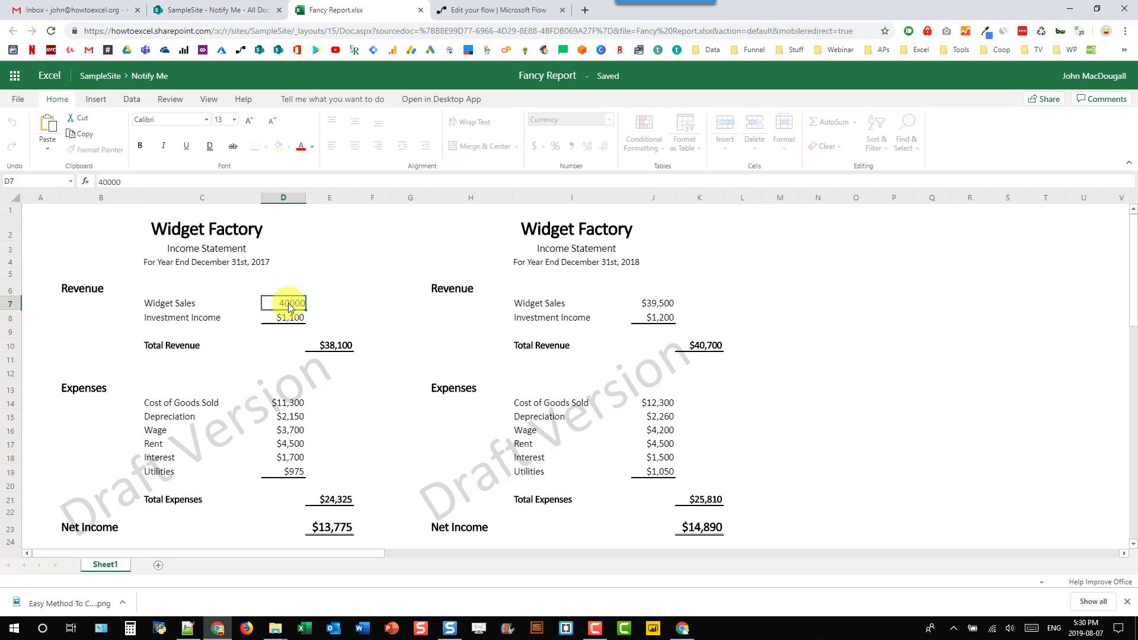
key("Return")
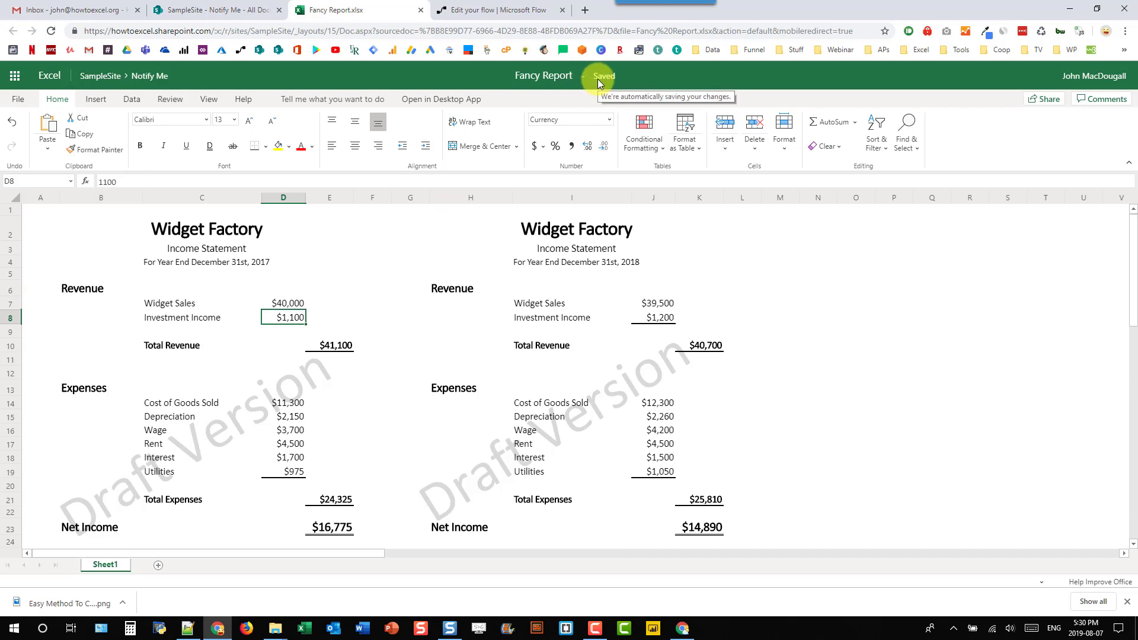
left_click(420, 11)
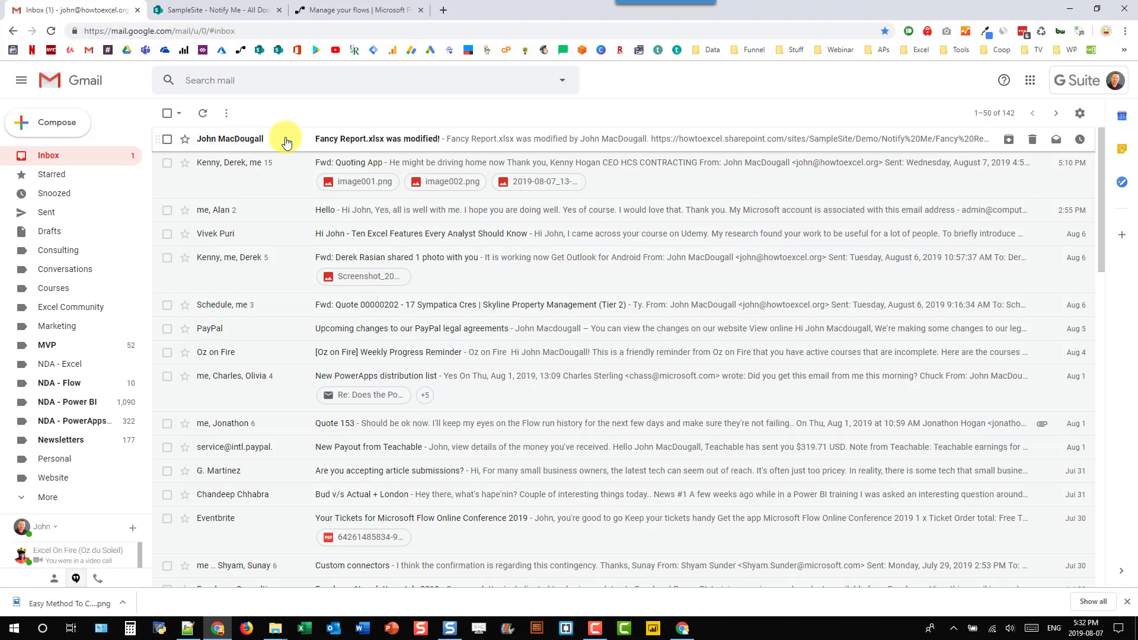
Step: Open the 'Fancy Report.xlsx was modified!' email in the Gmail inbox
left_click(286, 140)
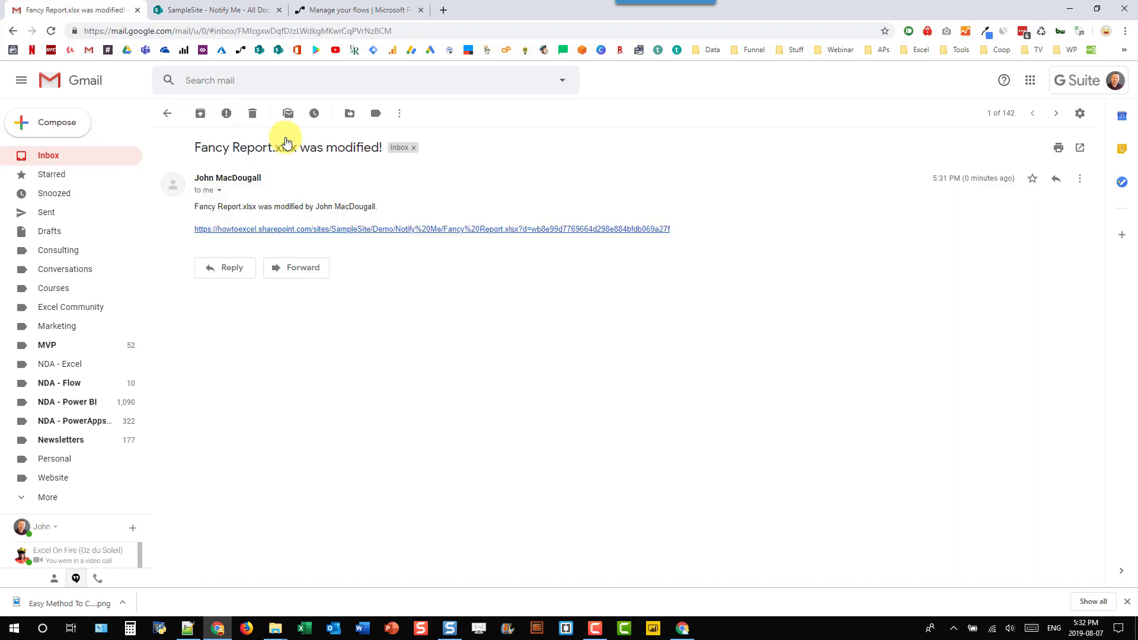